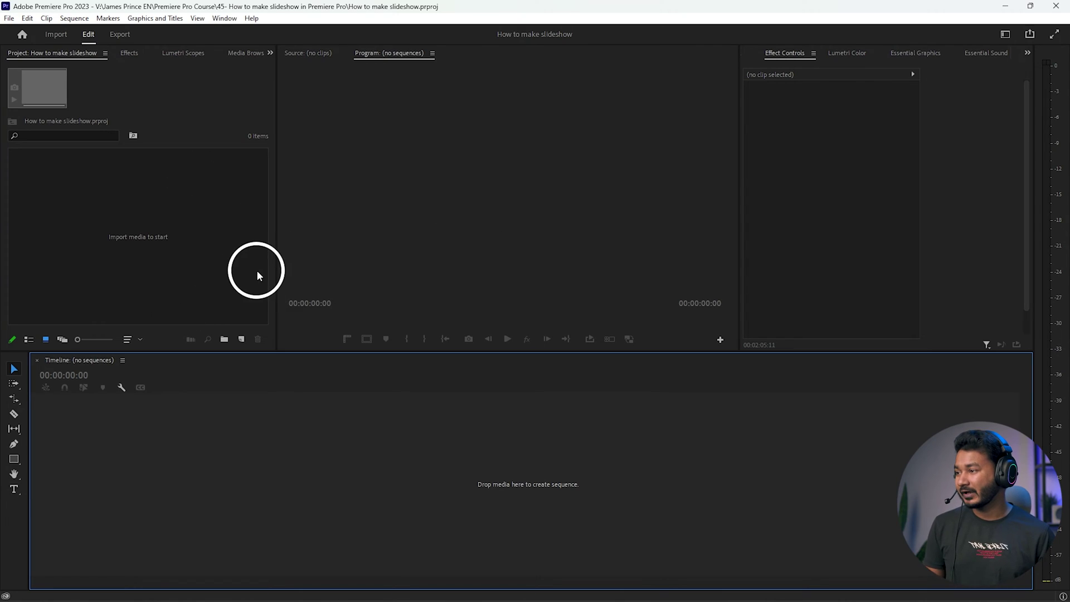
Step: Set the still image default duration to 20 seconds in the Timeline preferences
{"action": "left_click", "coordinate": [258, 273]}
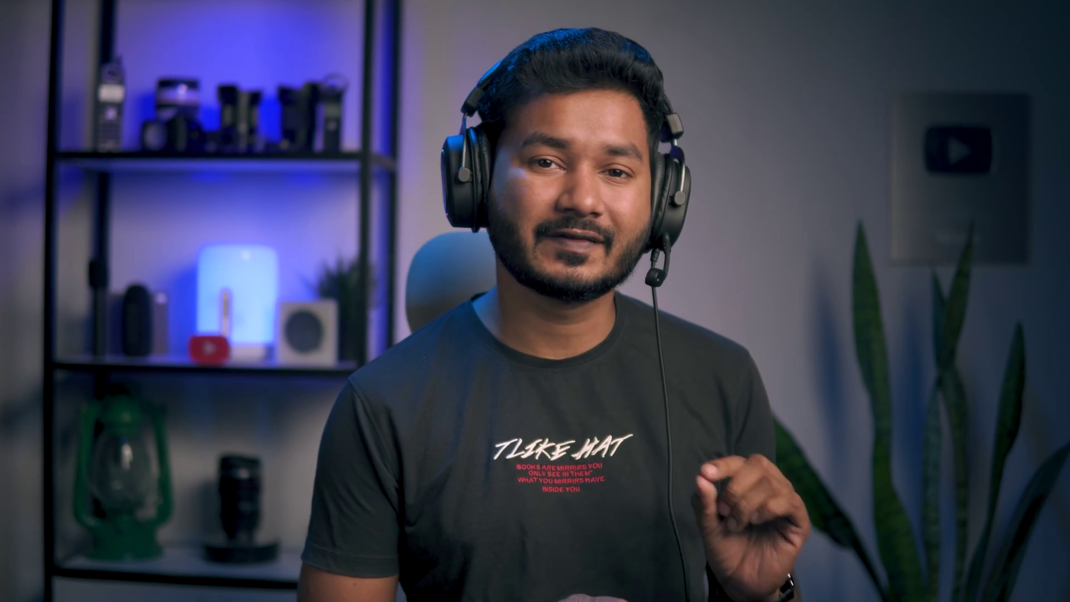
{"action": "left_click", "coordinate": [27, 18]}
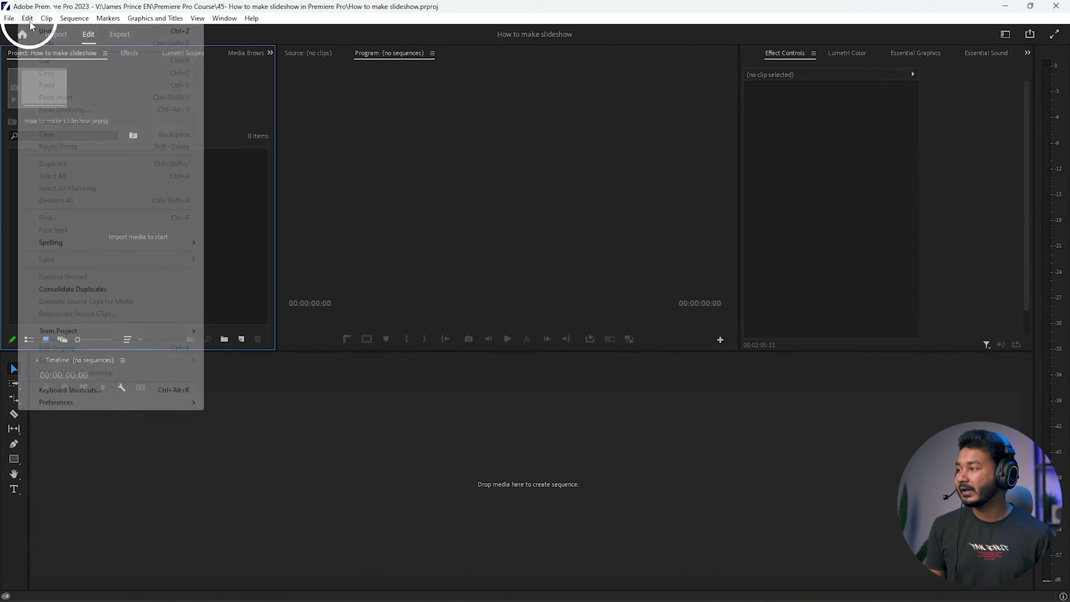
{"action": "left_click", "coordinate": [61, 403]}
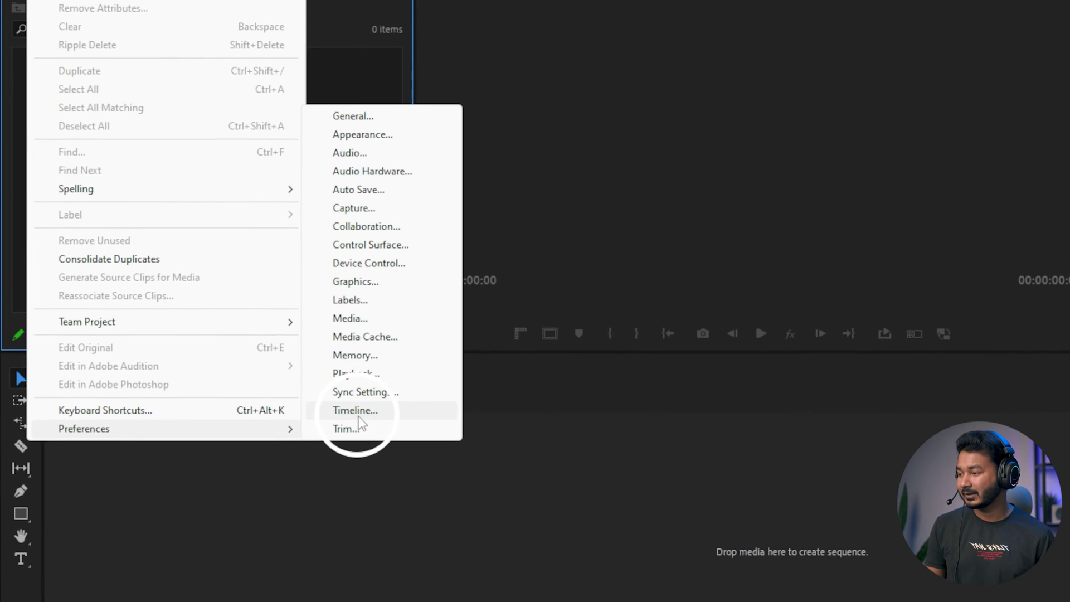
{"action": "left_click", "coordinate": [358, 416]}
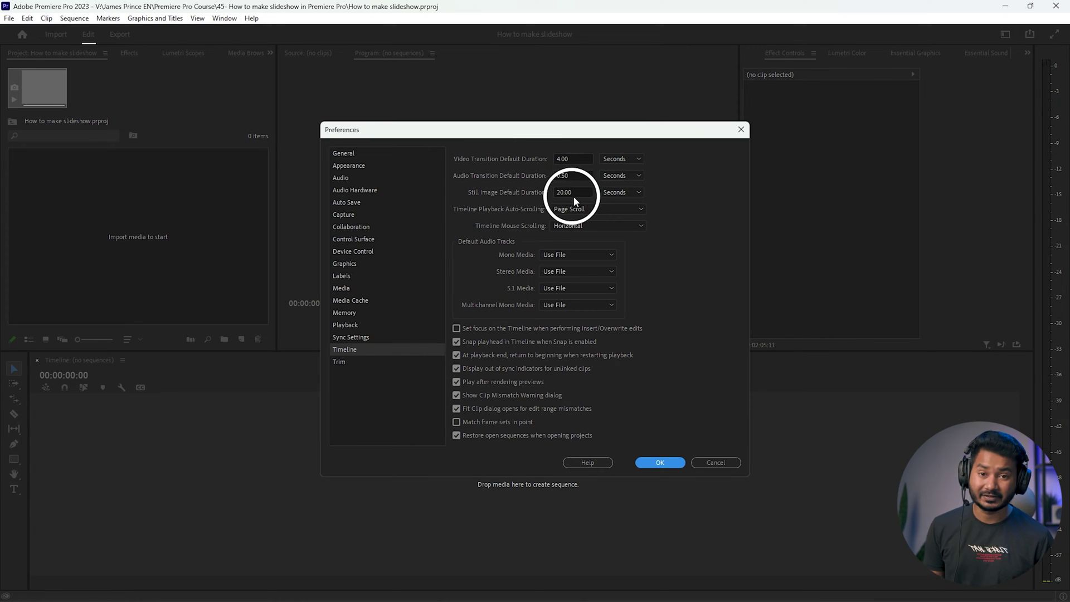
{"action": "type", "text": "20"}
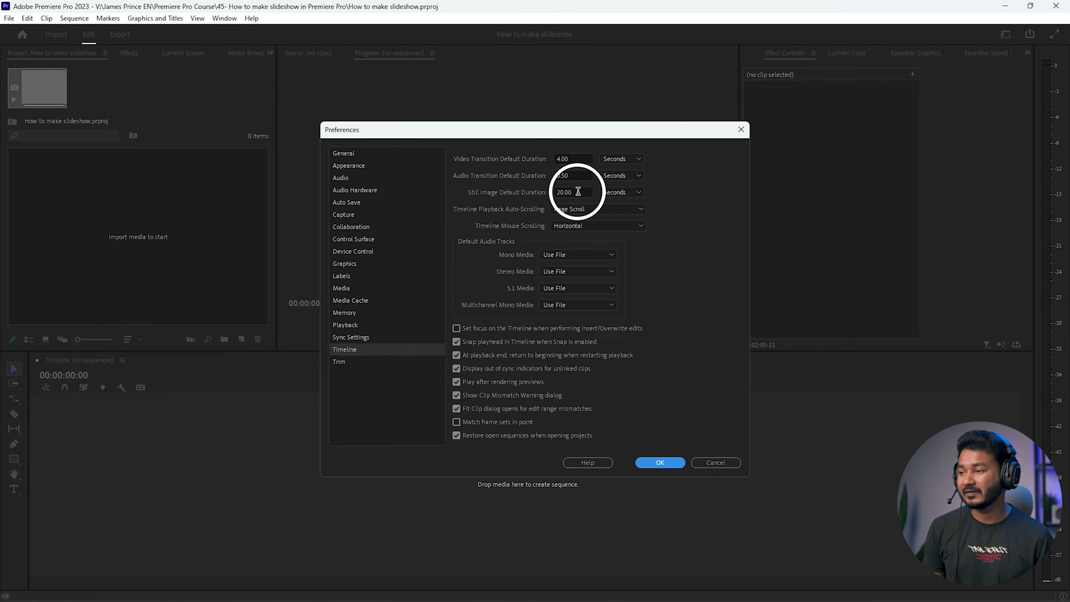
{"action": "left_click_drag", "start_coordinate": [575, 193], "coordinate": [548, 192]}
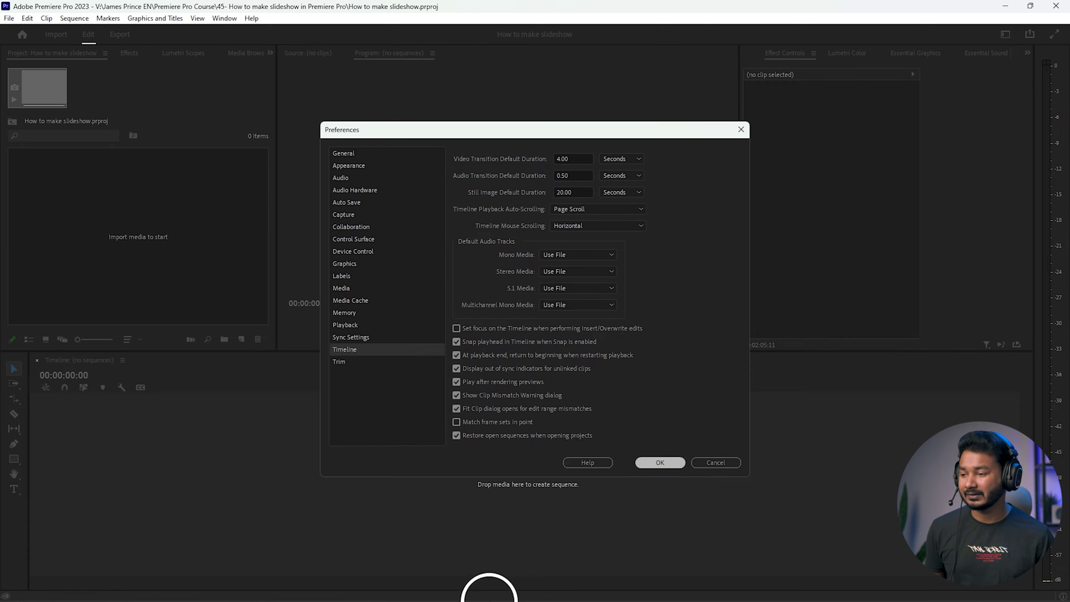
{"action": "key", "text": "Return"}
Step: Import the Photos folder from File Explorer into the project and look through the images in its bin
{"action": "mouse_move", "coordinate": [448, 590]}
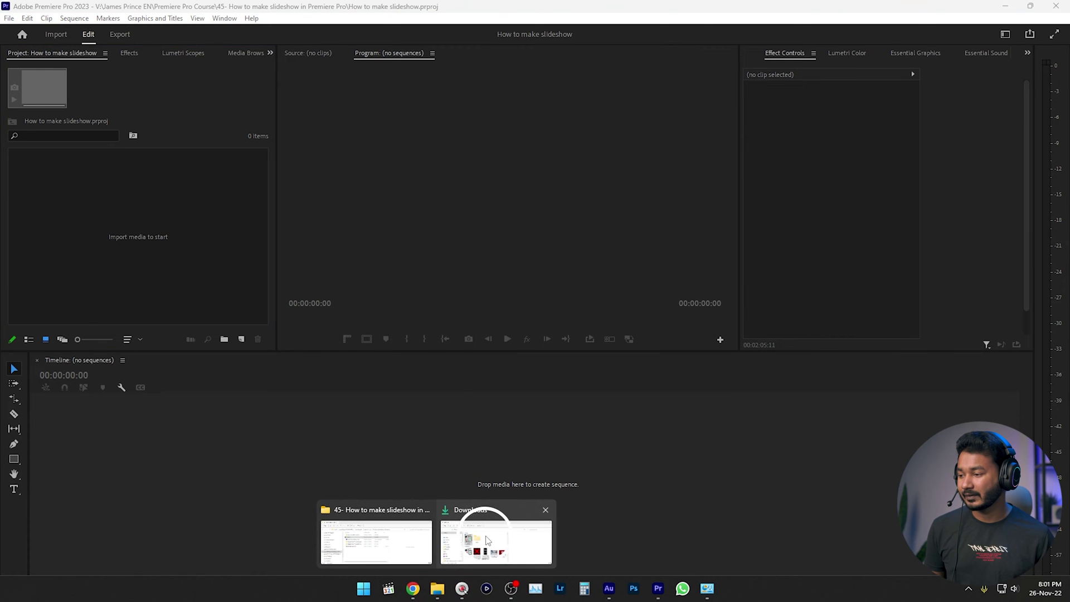
{"action": "left_click", "coordinate": [406, 536]}
{"action": "left_click_drag", "start_coordinate": [400, 247], "coordinate": [111, 234]}
{"action": "left_click", "coordinate": [95, 232]}
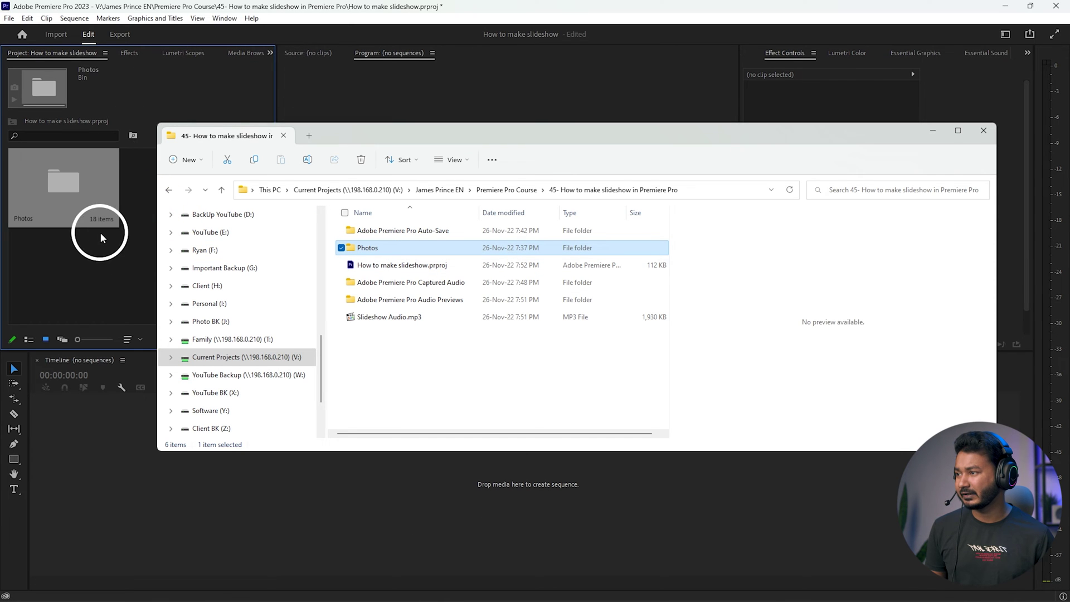
{"action": "double_click", "coordinate": [81, 198]}
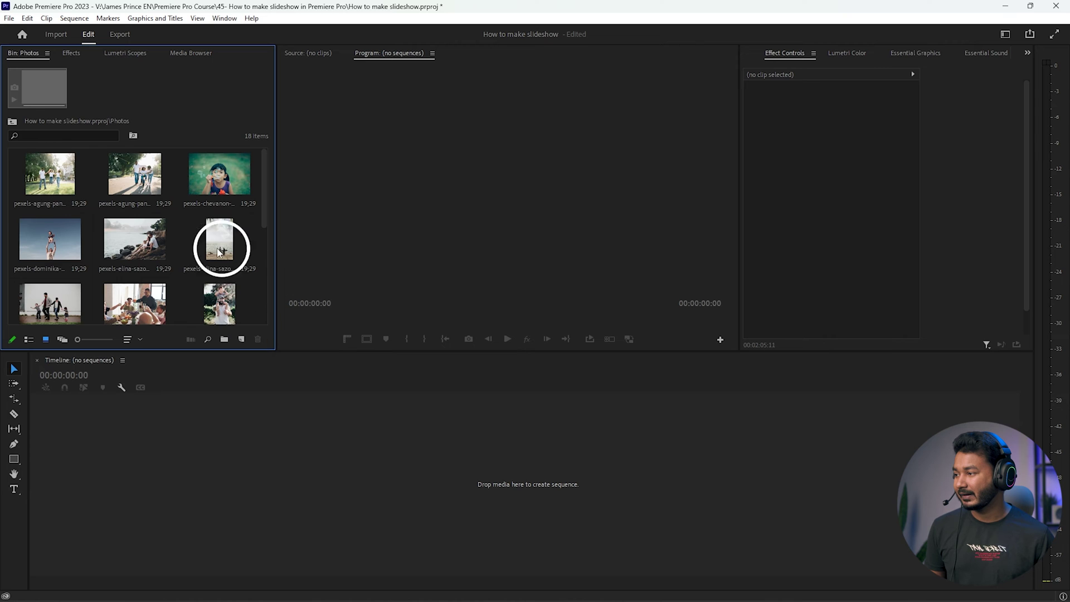
{"action": "left_click", "coordinate": [13, 123]}
Step: Create a new sequence from the DSLR 1080p24 preset, keeping the default name
{"action": "right_click", "coordinate": [200, 273]}
{"action": "mouse_move", "coordinate": [271, 325]}
{"action": "left_click", "coordinate": [406, 327]}
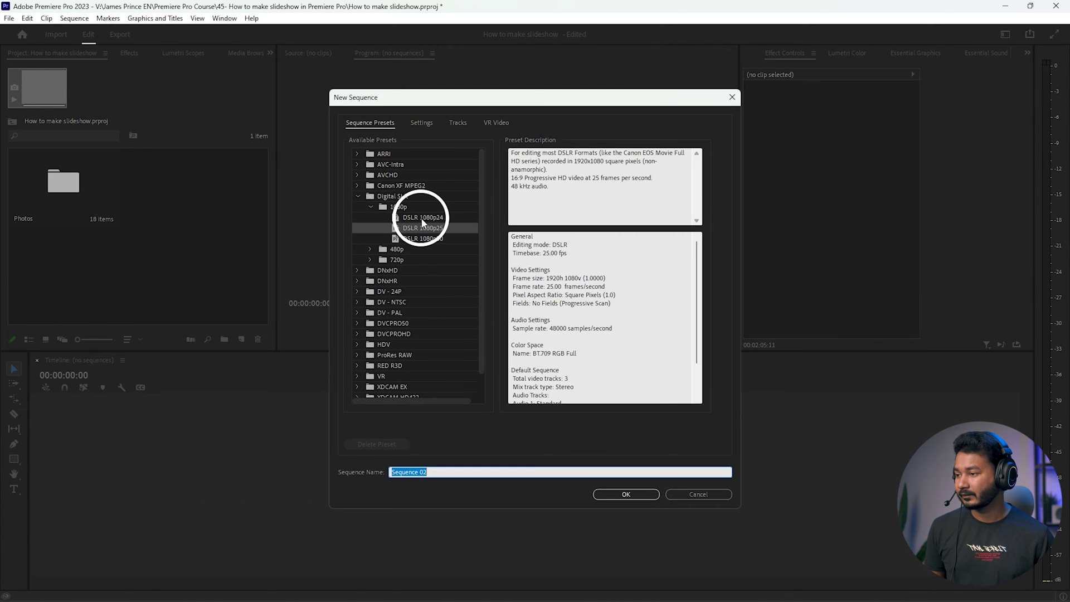
{"action": "double_click", "coordinate": [422, 223]}
Step: Place the first family photo from the Photos bin at the start of video track V1
{"action": "double_click", "coordinate": [58, 179]}
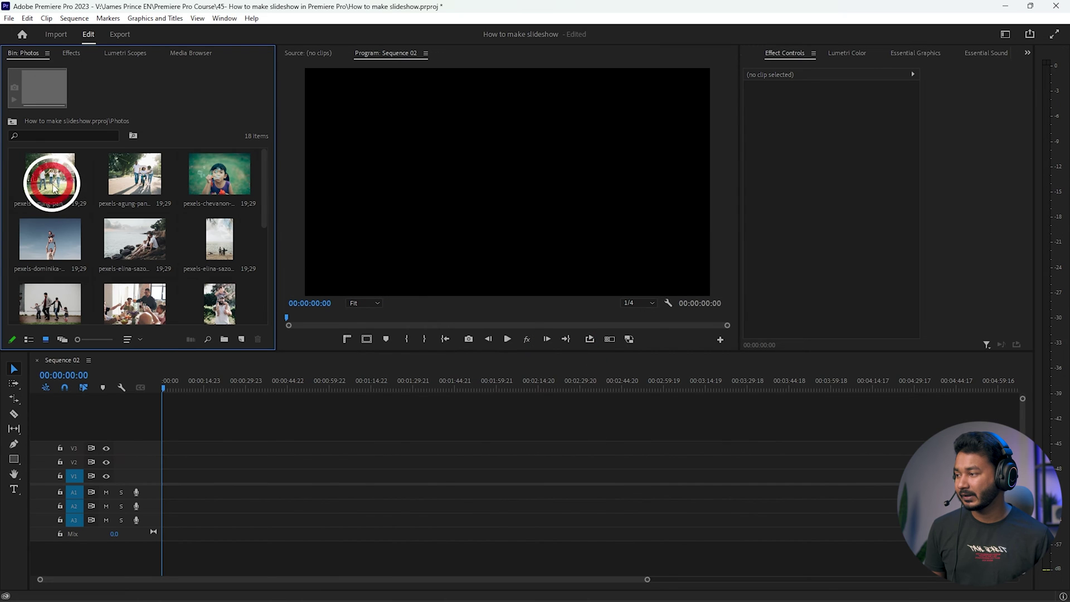
{"action": "left_click_drag", "start_coordinate": [55, 188], "coordinate": [210, 468]}
{"action": "scroll", "coordinate": [210, 468], "scroll_direction": "up", "scroll_amount": 3}
Step: Play the photo clip from the beginning to check its length, then delete it from the timeline
{"action": "left_click", "coordinate": [185, 384]}
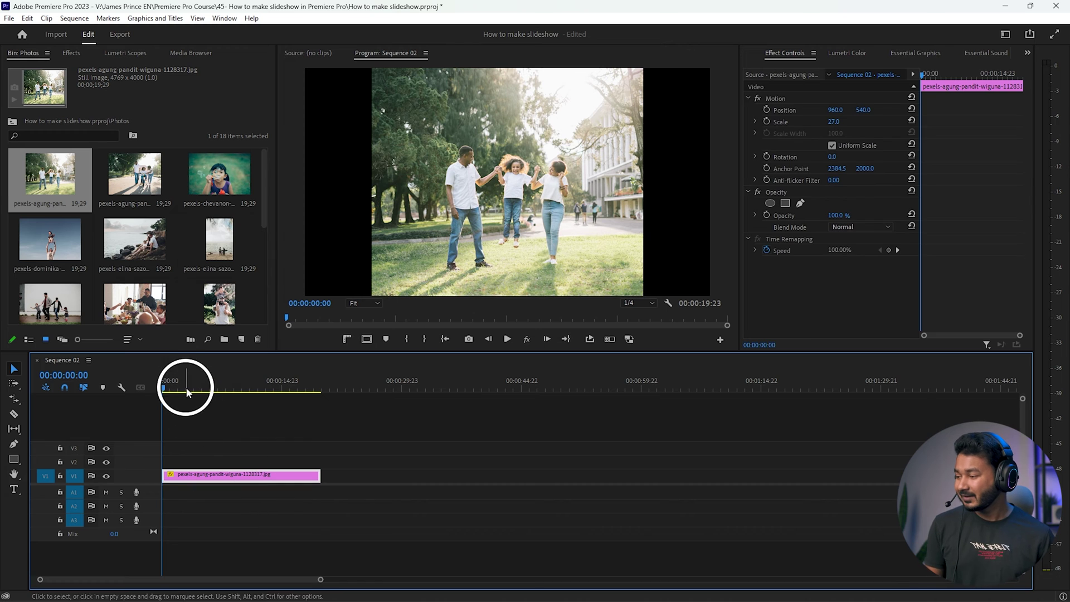
{"action": "left_click_drag", "start_coordinate": [186, 395], "coordinate": [149, 409]}
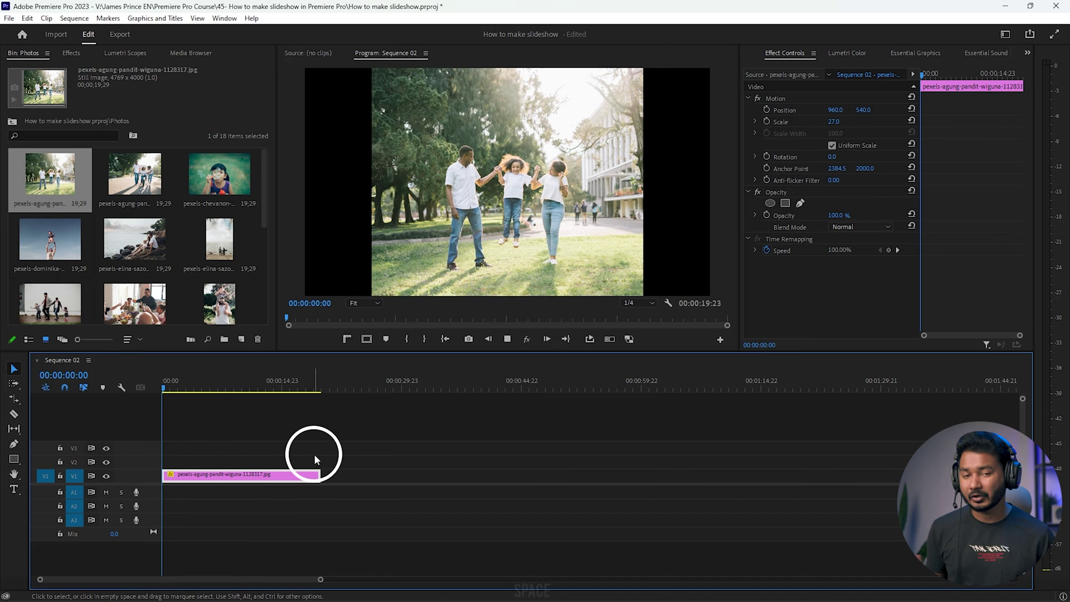
{"action": "key", "text": "space"}
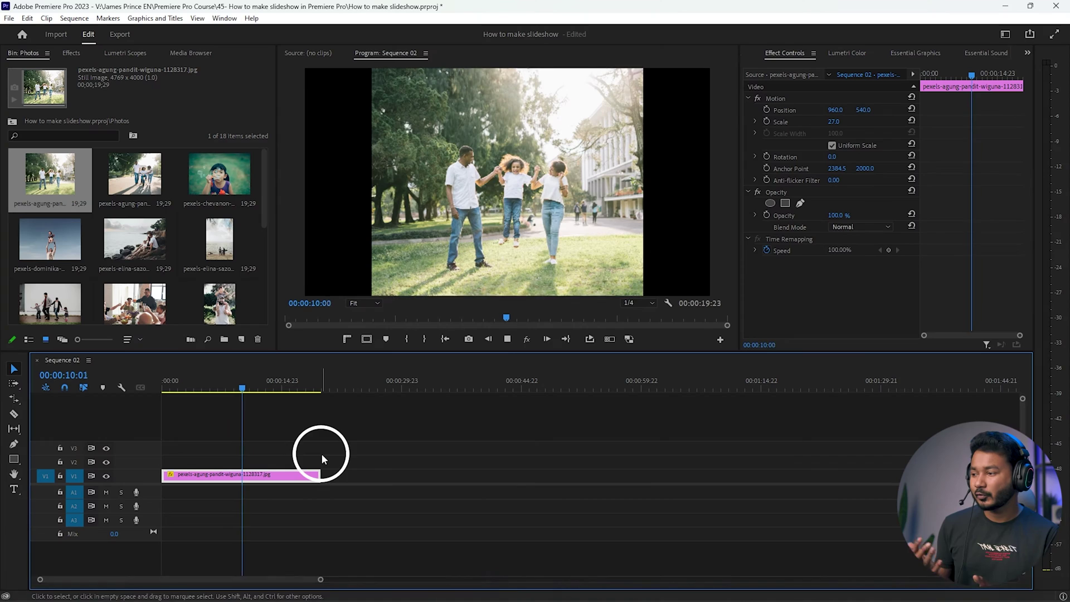
{"action": "key", "text": "space"}
{"action": "key", "text": "Delete"}
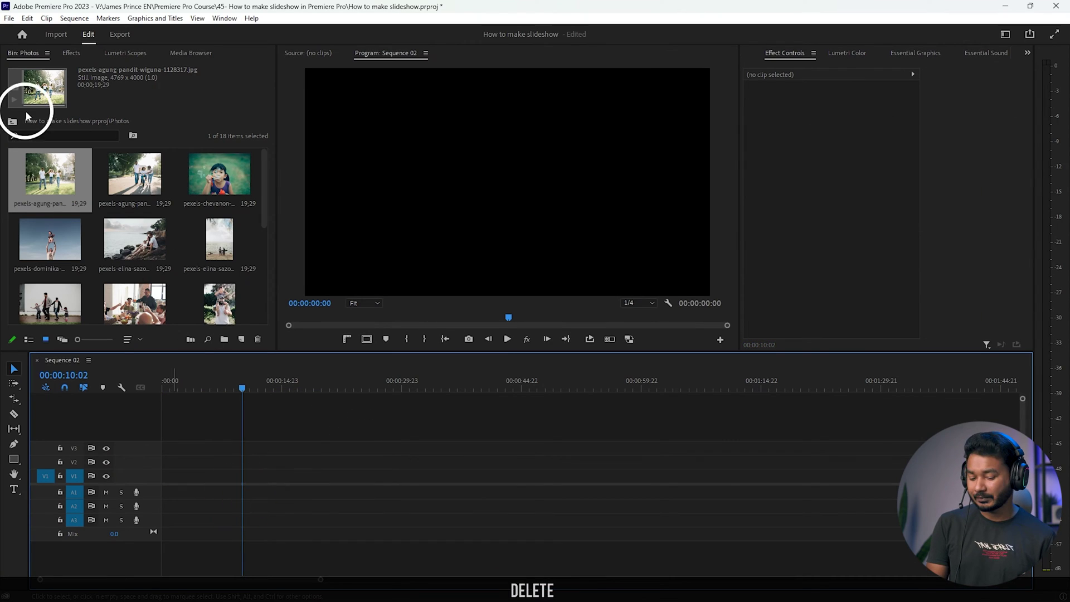
Step: Set the still image default duration to 4 seconds in the Timeline preferences
{"action": "left_click", "coordinate": [29, 19]}
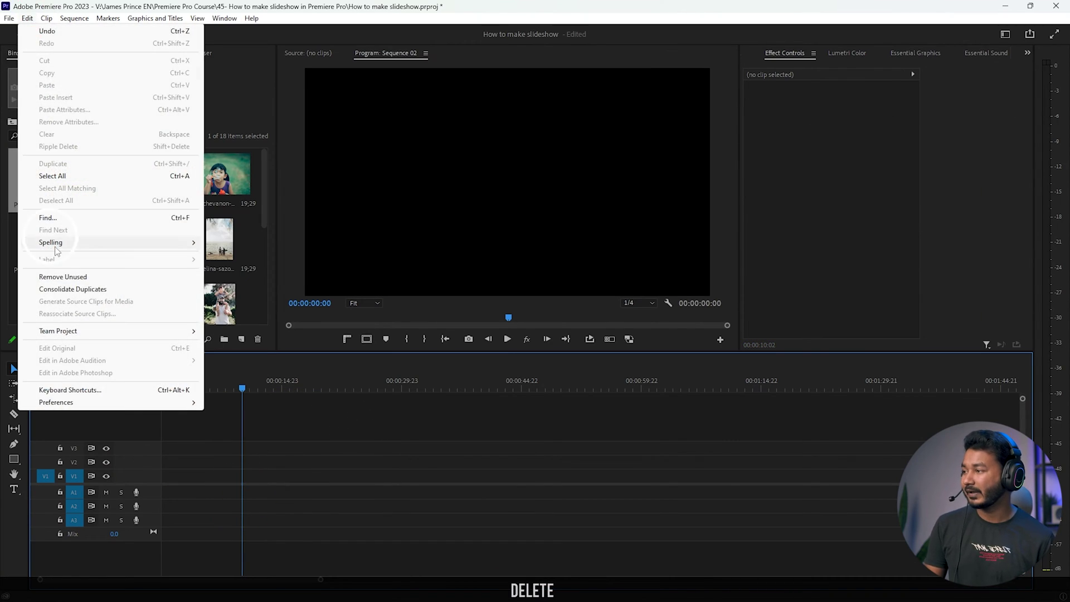
{"action": "left_click", "coordinate": [117, 400]}
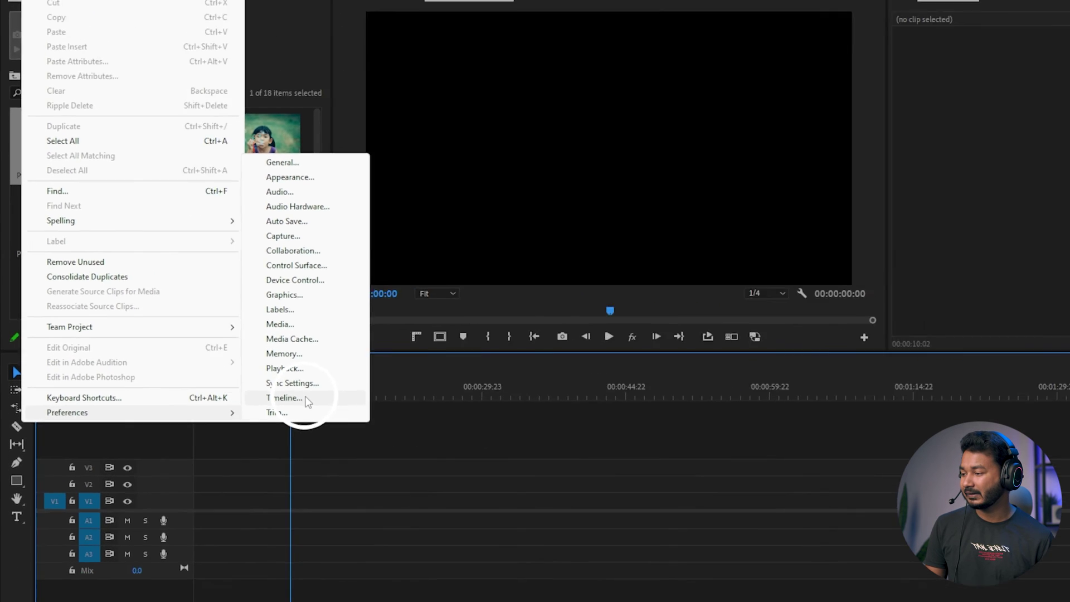
{"action": "left_click", "coordinate": [245, 389]}
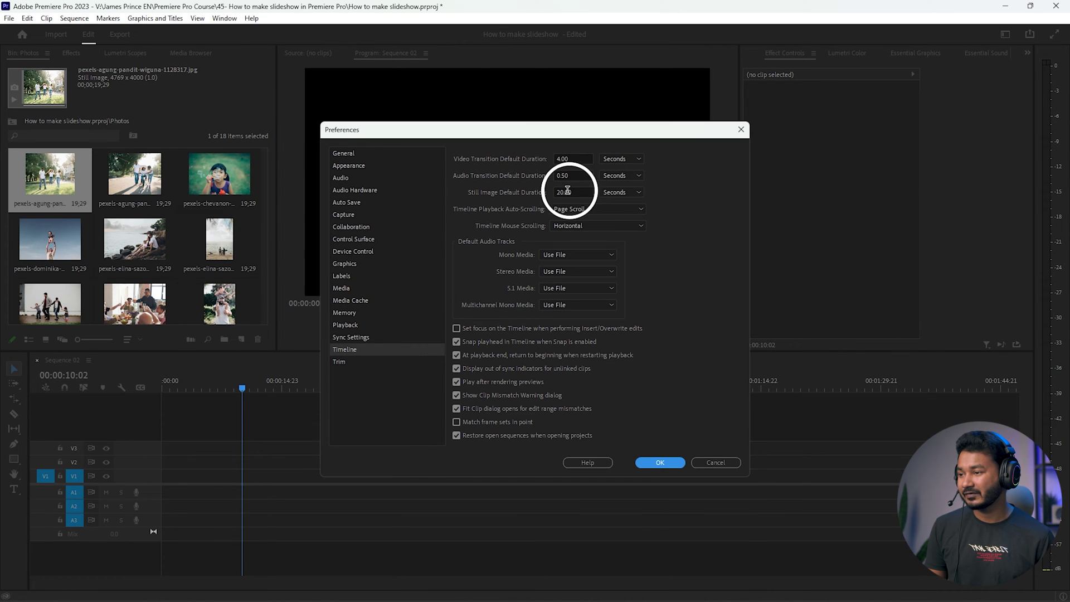
{"action": "left_click_drag", "start_coordinate": [580, 192], "coordinate": [541, 195]}
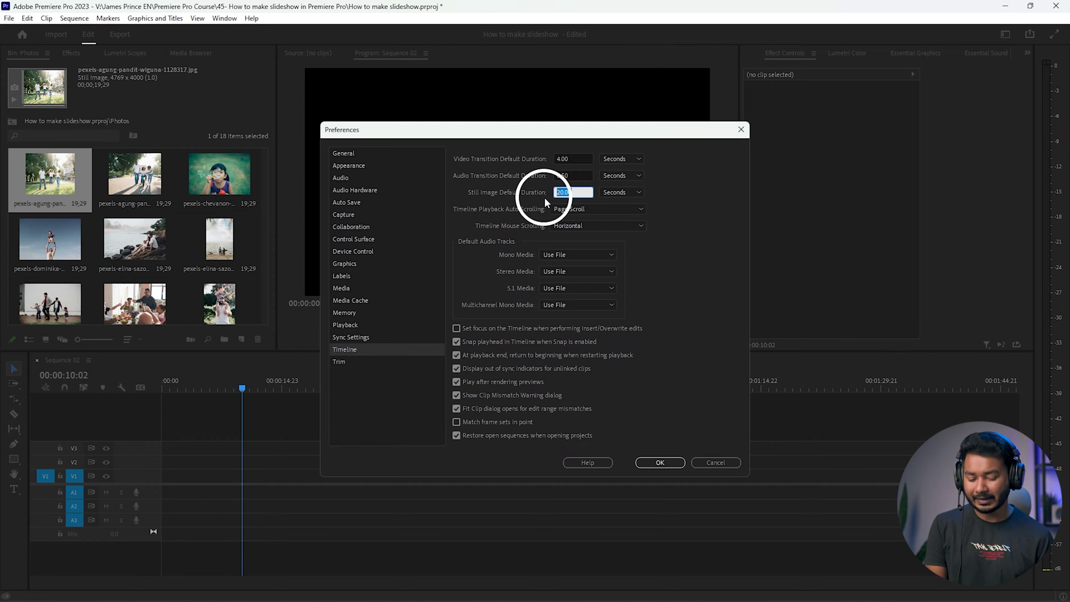
{"action": "type", "text": "4"}
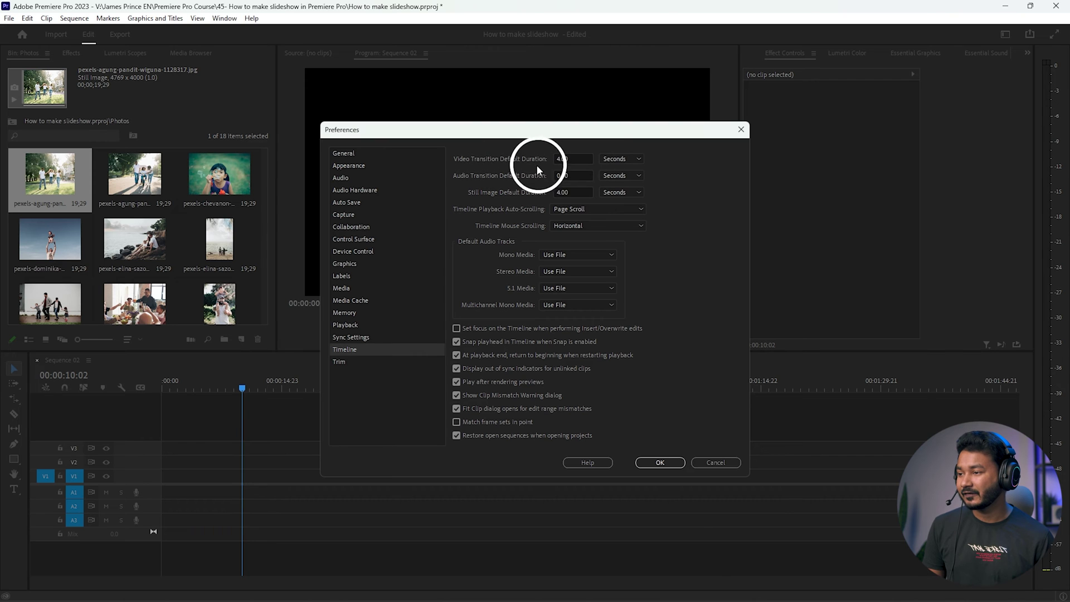
Step: Set the video transition default duration to 1.50 seconds and apply the preferences
{"action": "left_click_drag", "start_coordinate": [585, 154], "coordinate": [553, 159]}
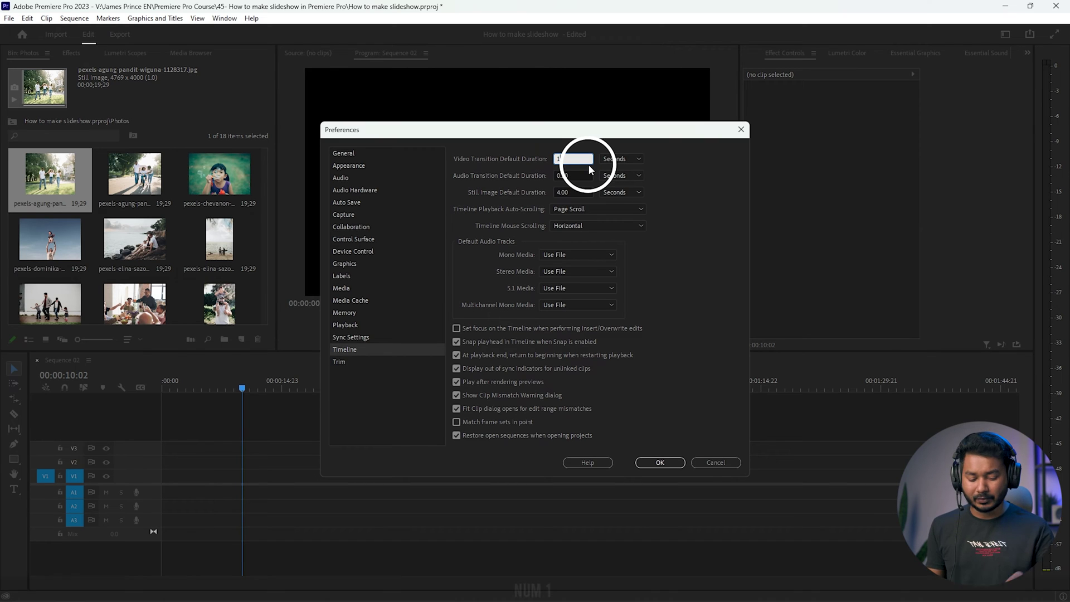
{"action": "type", "text": "."}
{"action": "type", "text": "50"}
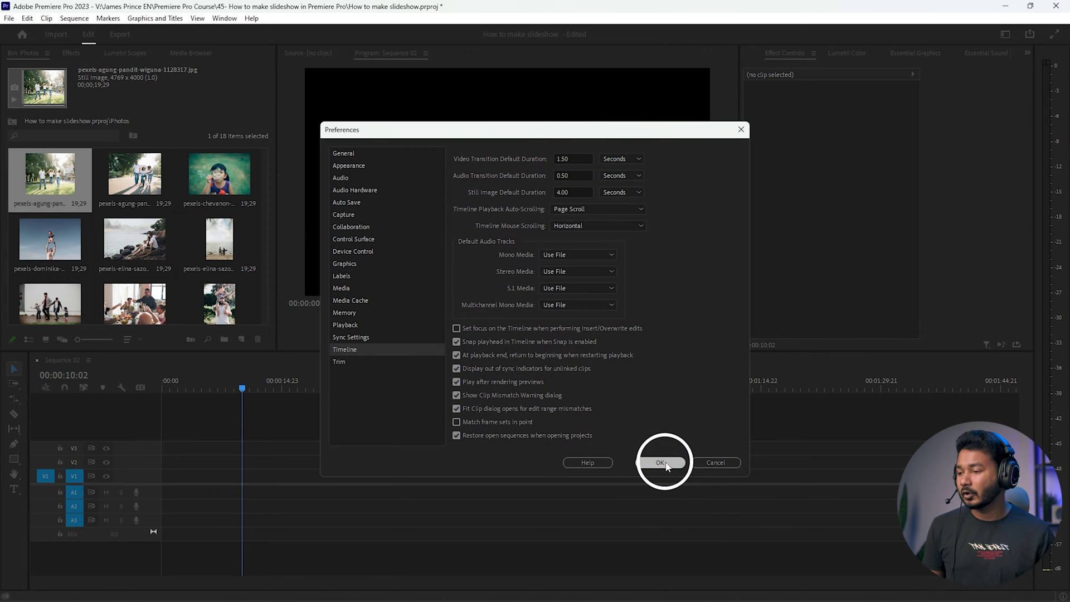
{"action": "left_click", "coordinate": [663, 464]}
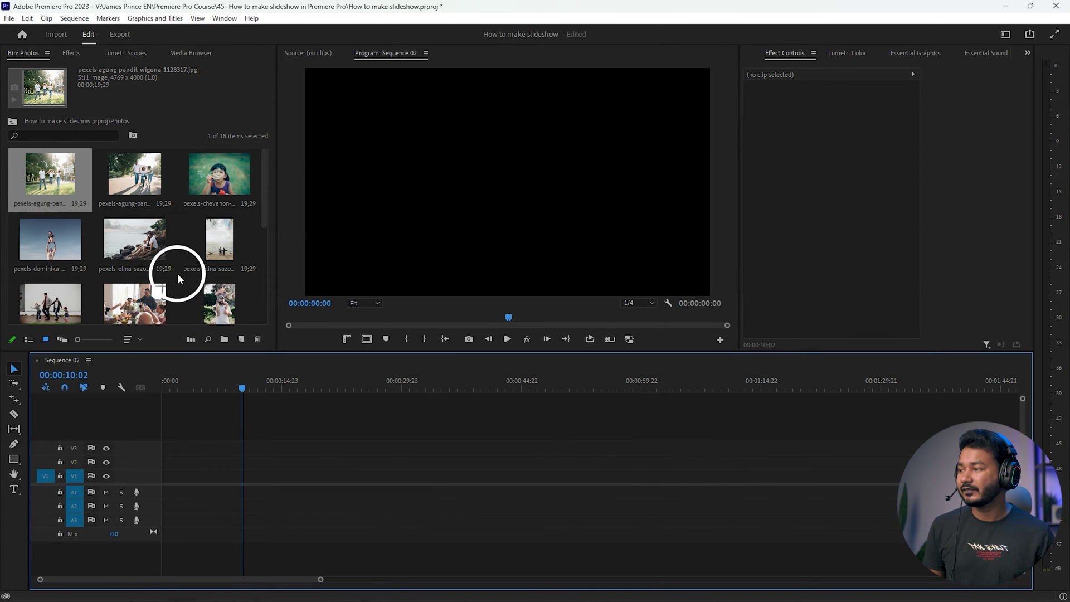
Step: Place the first photo on track V1 again to test the new still image duration
{"action": "left_click", "coordinate": [139, 245]}
{"action": "left_click", "coordinate": [199, 475]}
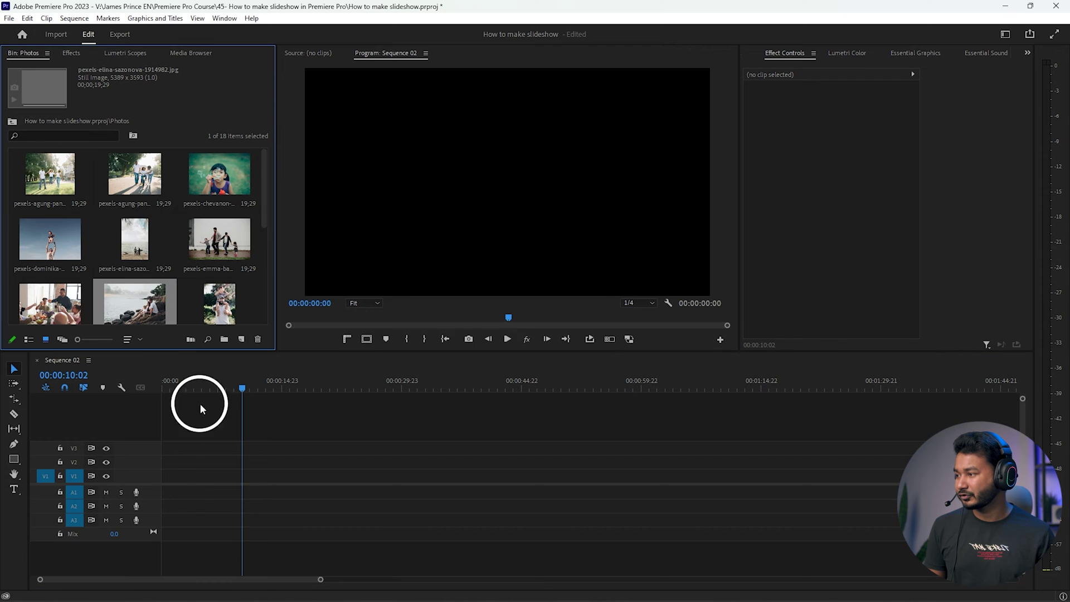
{"action": "left_click_drag", "start_coordinate": [62, 172], "coordinate": [193, 472]}
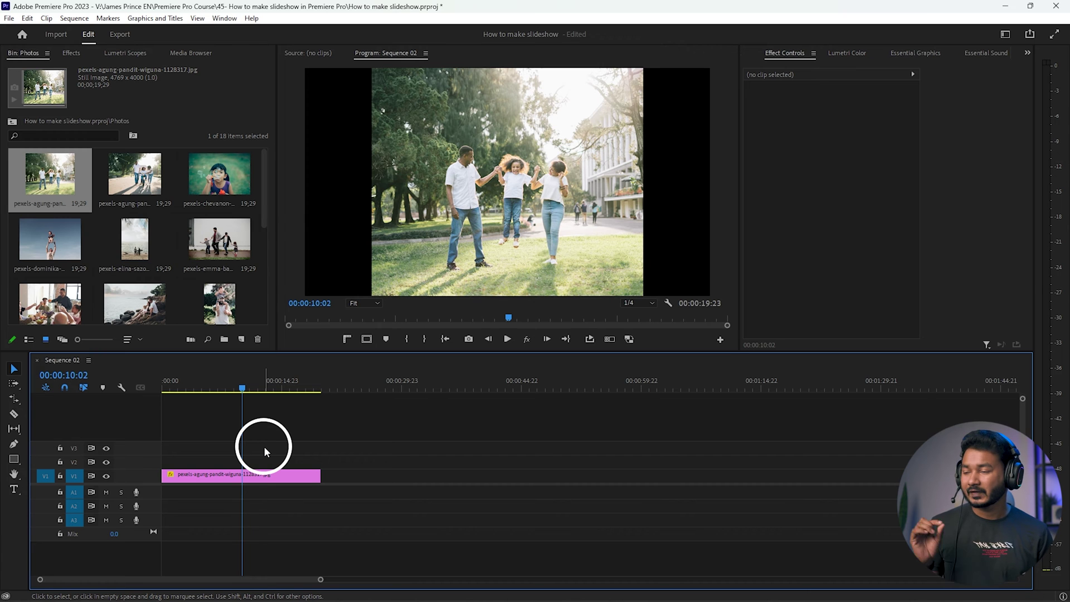
Step: Delete the Photos bin and the sequence from the project's top level
{"action": "left_click", "coordinate": [14, 124]}
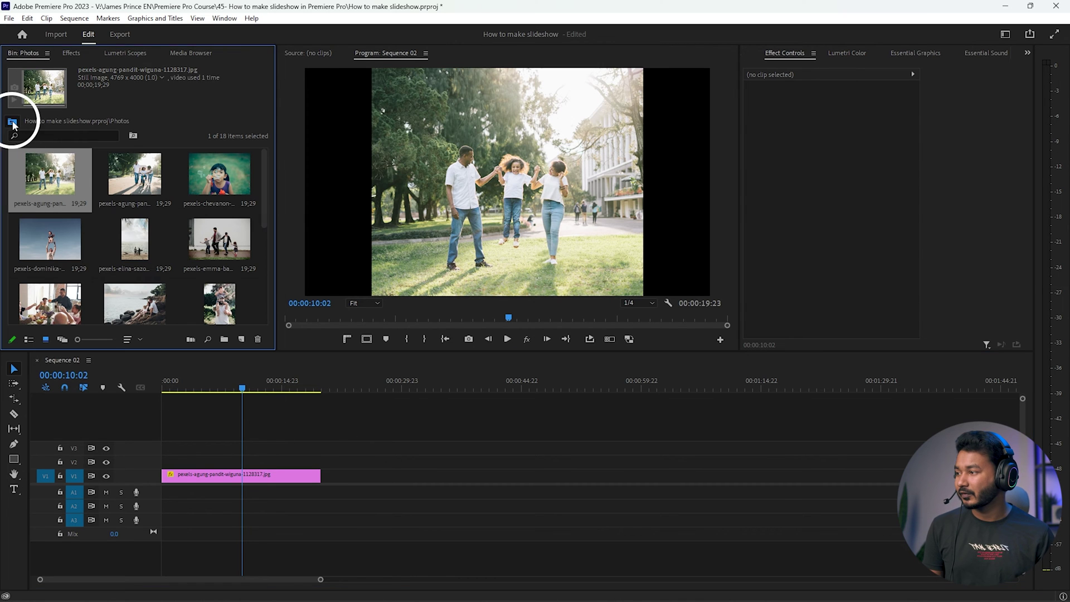
{"action": "left_click_drag", "start_coordinate": [218, 285], "coordinate": [50, 178]}
{"action": "key", "text": "Delete"}
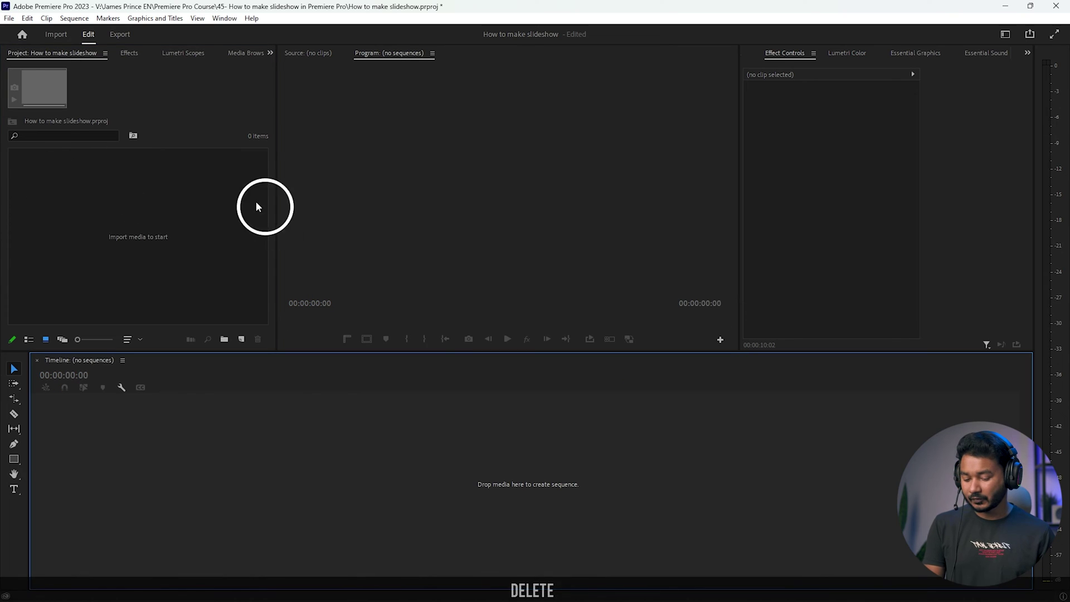
Step: Save the emptied project and close it
{"action": "left_click", "coordinate": [9, 18]}
{"action": "left_click", "coordinate": [37, 165]}
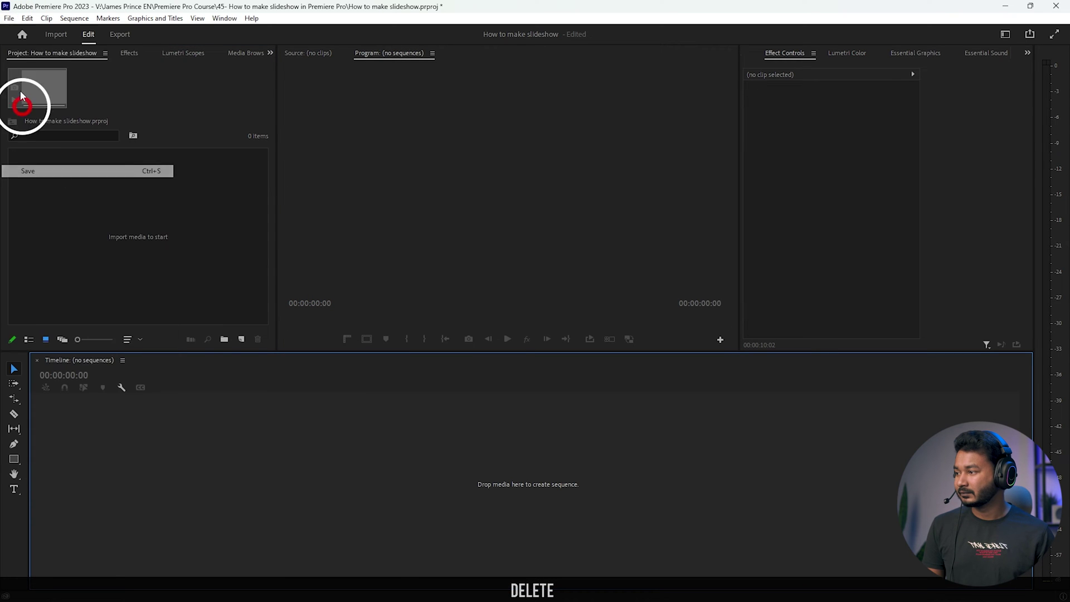
{"action": "left_click", "coordinate": [9, 18]}
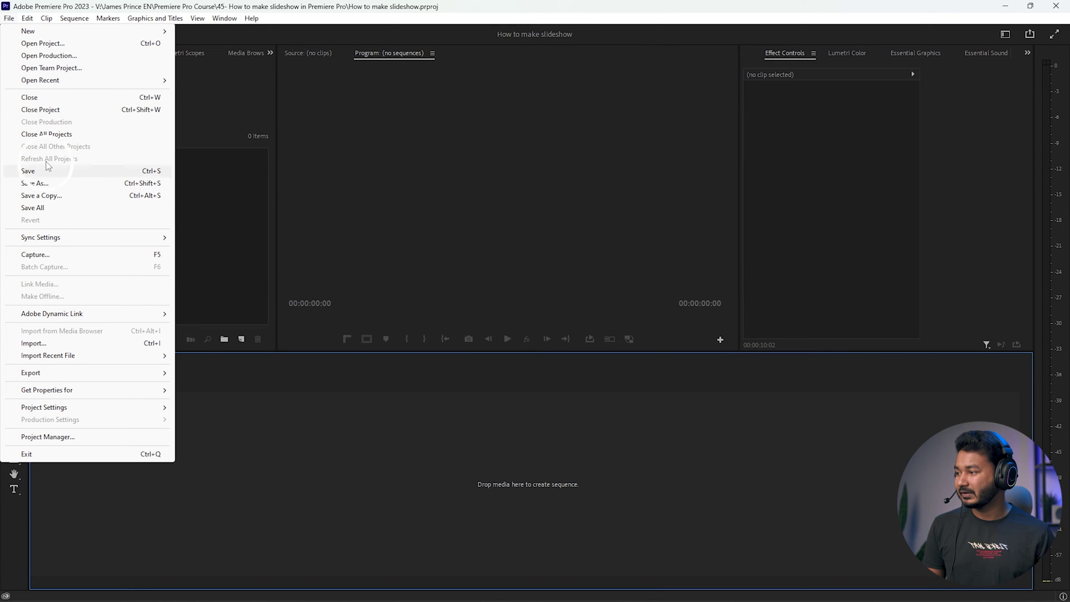
{"action": "left_click", "coordinate": [46, 133]}
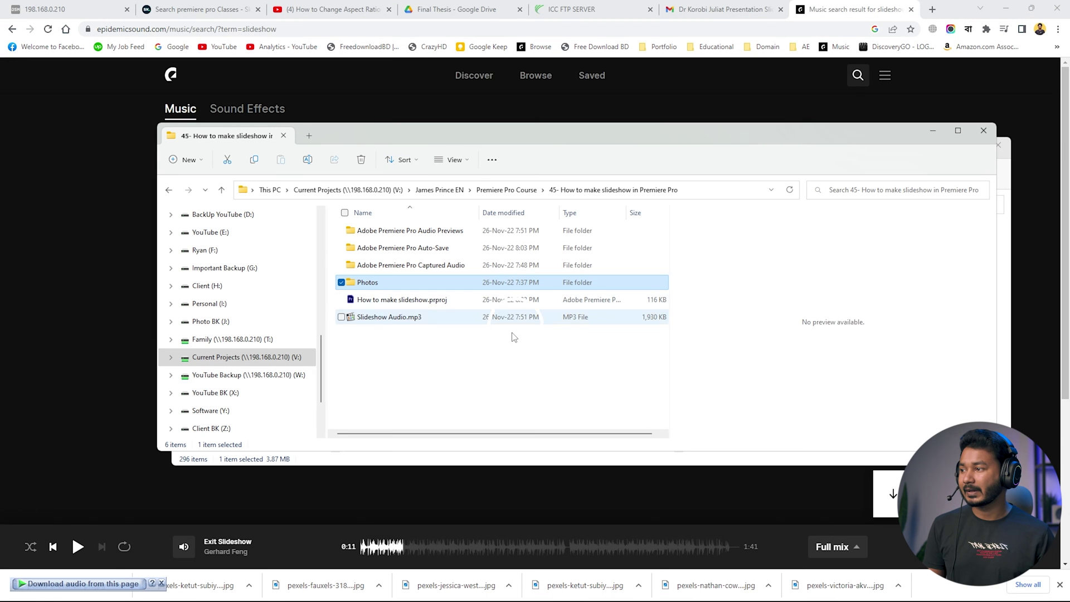
Step: Reopen the project file How to make slideshow.prproj from its folder in File Explorer
{"action": "left_click", "coordinate": [445, 361]}
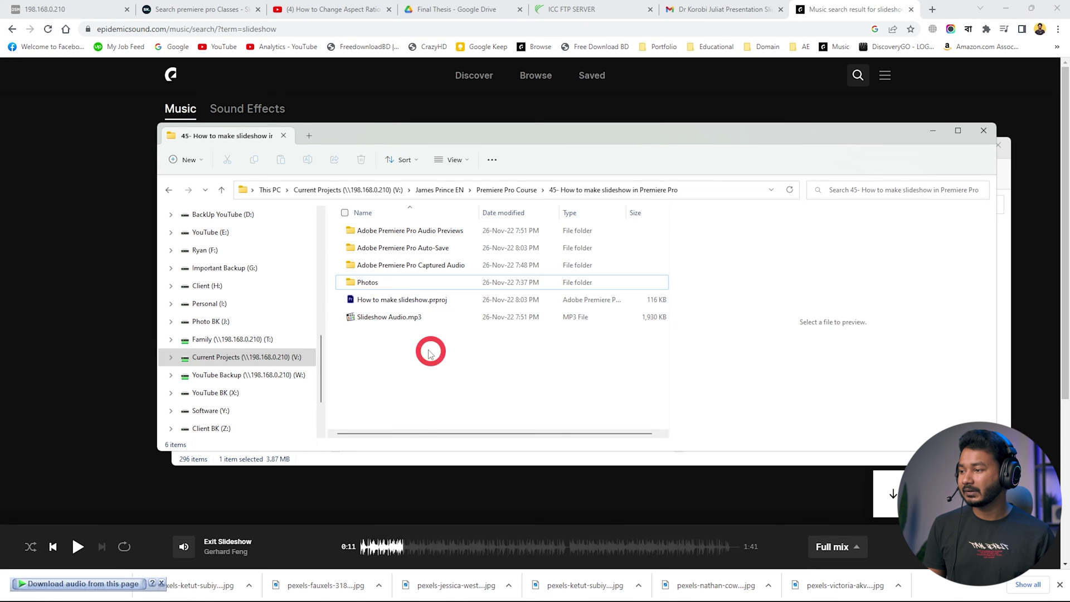
{"action": "double_click", "coordinate": [405, 299]}
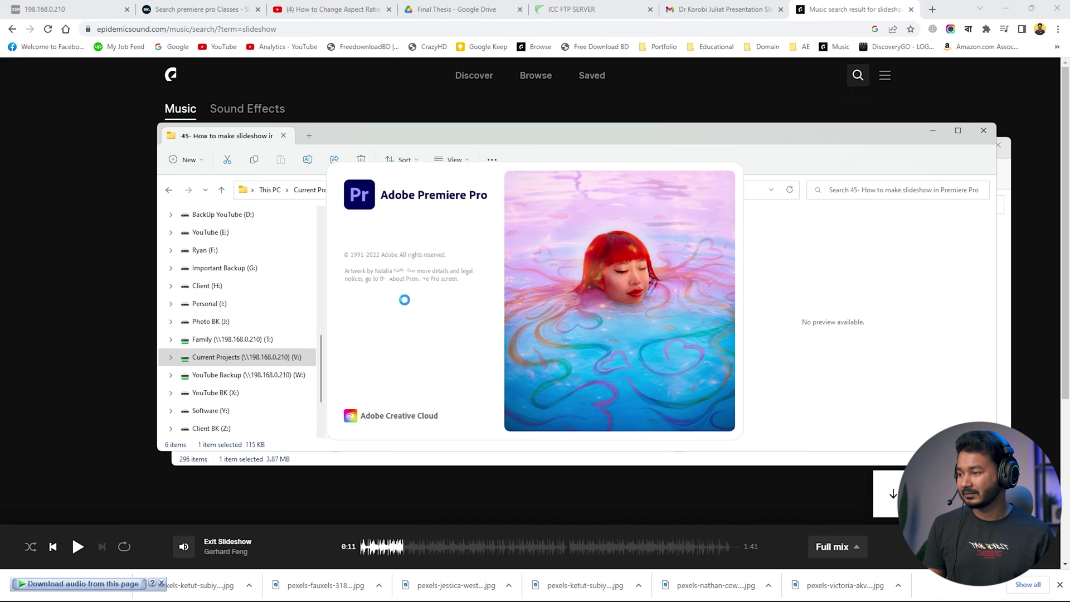
Step: Import the Photos folder from the project's directory in File Explorer into the reopened project
{"action": "left_click", "coordinate": [472, 590]}
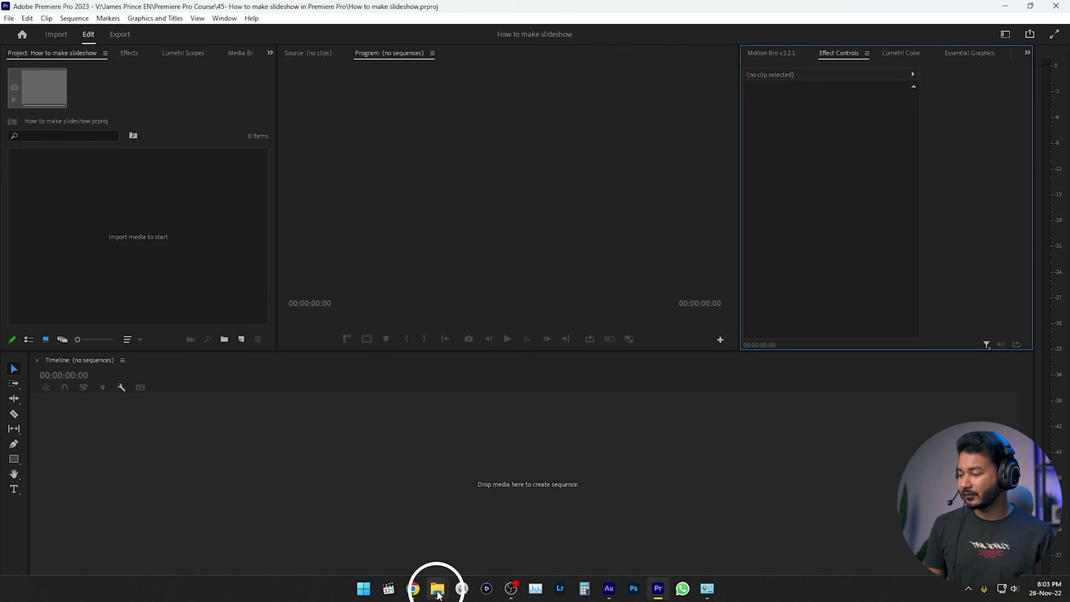
{"action": "left_click", "coordinate": [437, 591]}
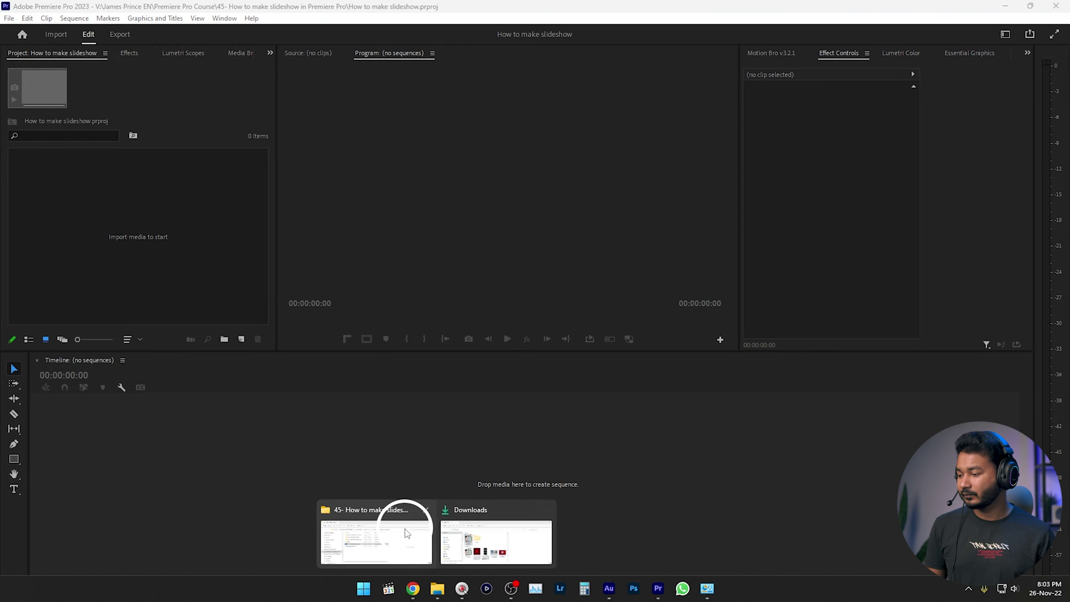
{"action": "left_click", "coordinate": [406, 521]}
{"action": "left_click_drag", "start_coordinate": [368, 282], "coordinate": [150, 215]}
{"action": "left_click", "coordinate": [55, 279]}
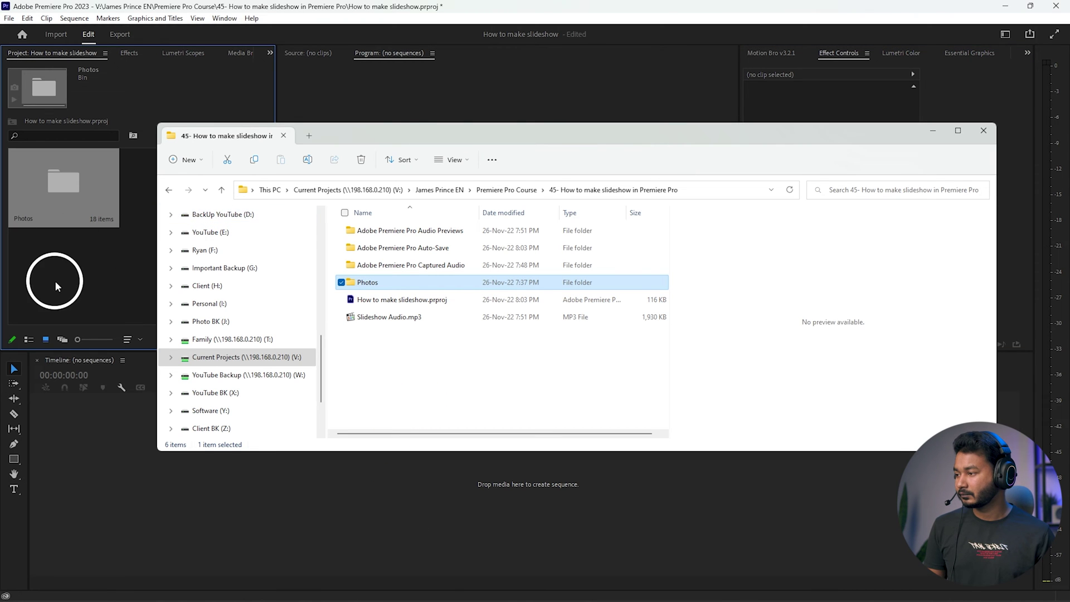
Step: Start a new sequence in the project and choose the Digital SLR 1080p preset DSLR 1080p24
{"action": "right_click", "coordinate": [110, 257]}
{"action": "left_click", "coordinate": [186, 307]}
{"action": "left_click", "coordinate": [269, 311]}
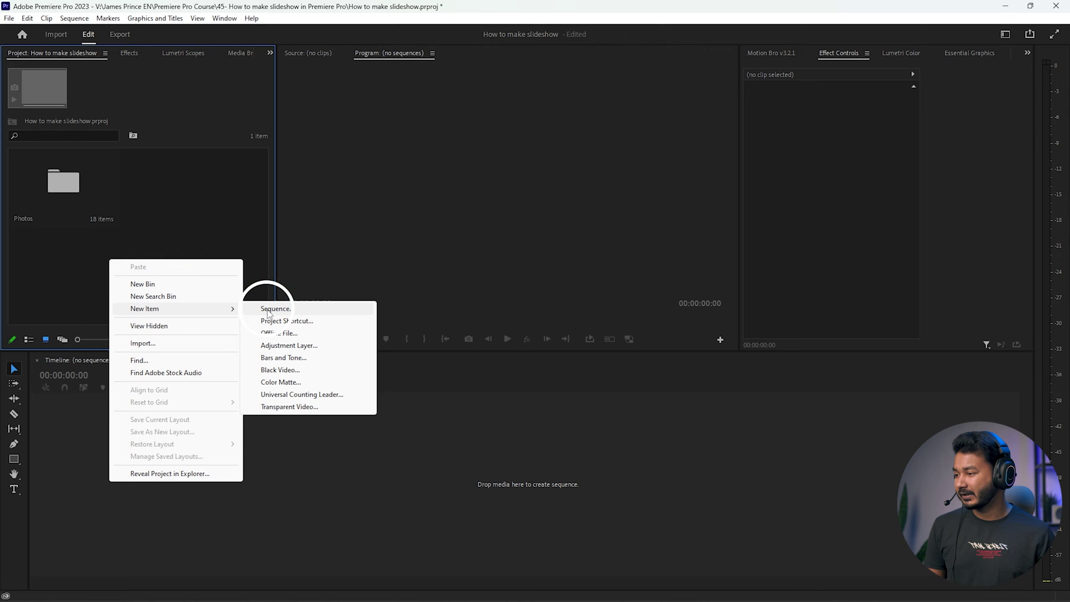
{"action": "left_click", "coordinate": [142, 312]}
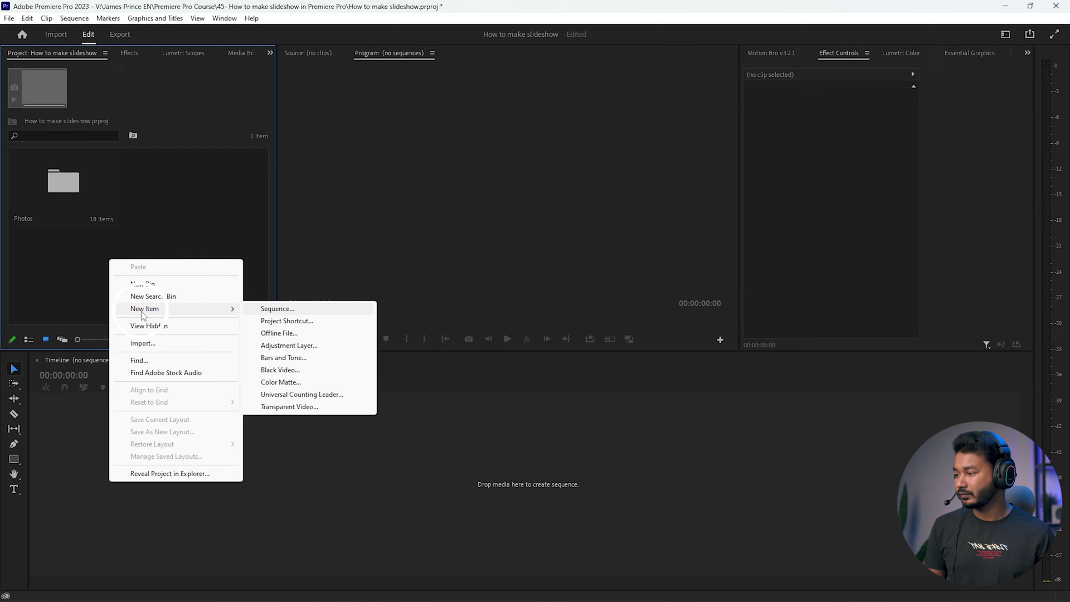
{"action": "left_click", "coordinate": [282, 308]}
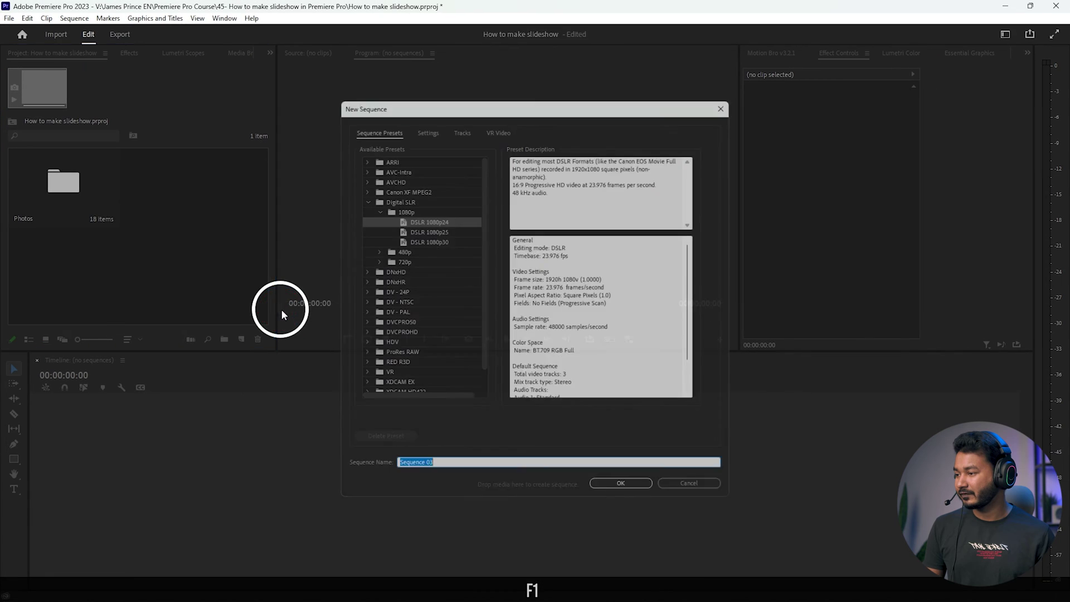
{"action": "left_click", "coordinate": [445, 214]}
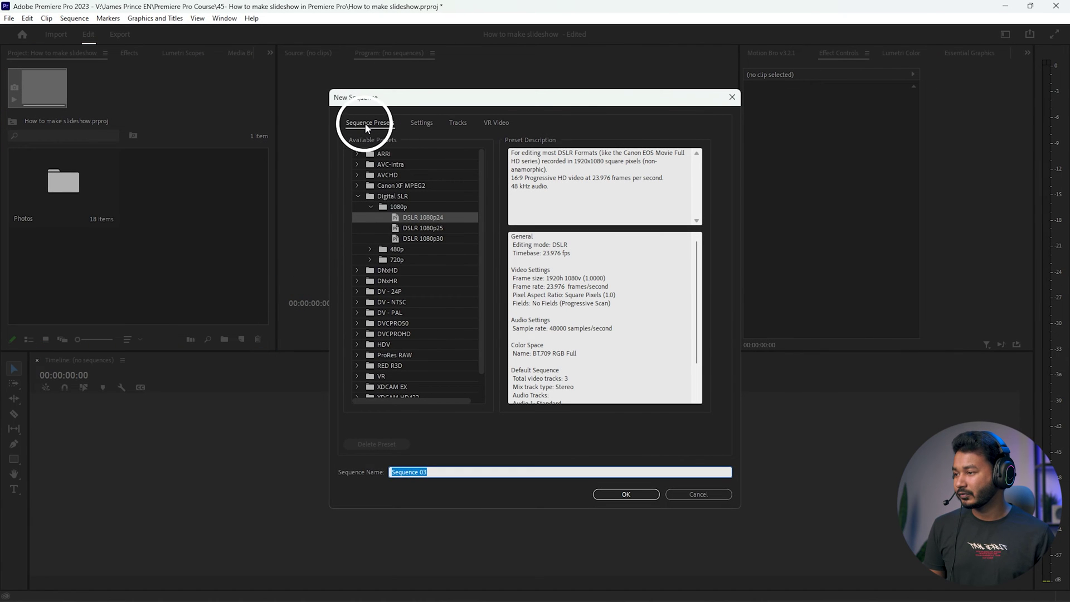
{"action": "left_click", "coordinate": [383, 220]}
{"action": "left_click", "coordinate": [358, 196]}
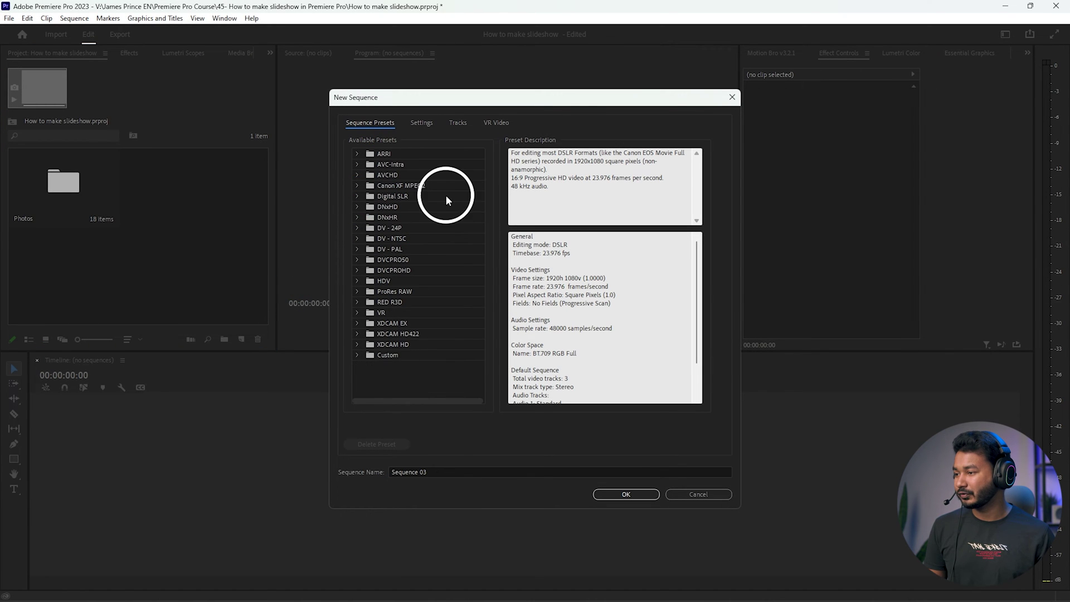
{"action": "left_click", "coordinate": [446, 195]}
{"action": "left_click", "coordinate": [358, 197]}
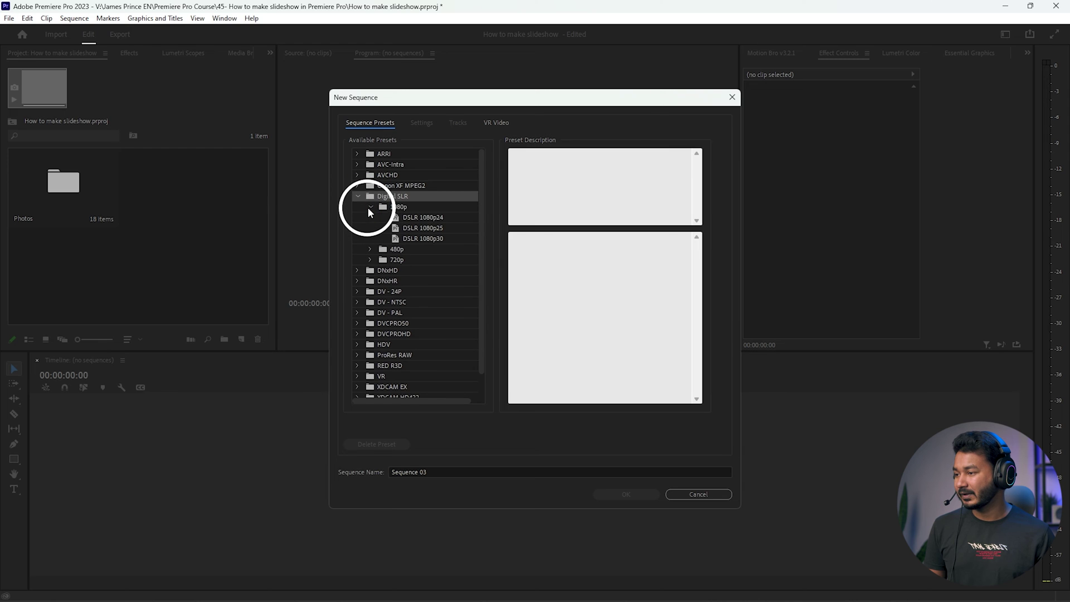
{"action": "left_click", "coordinate": [452, 218]}
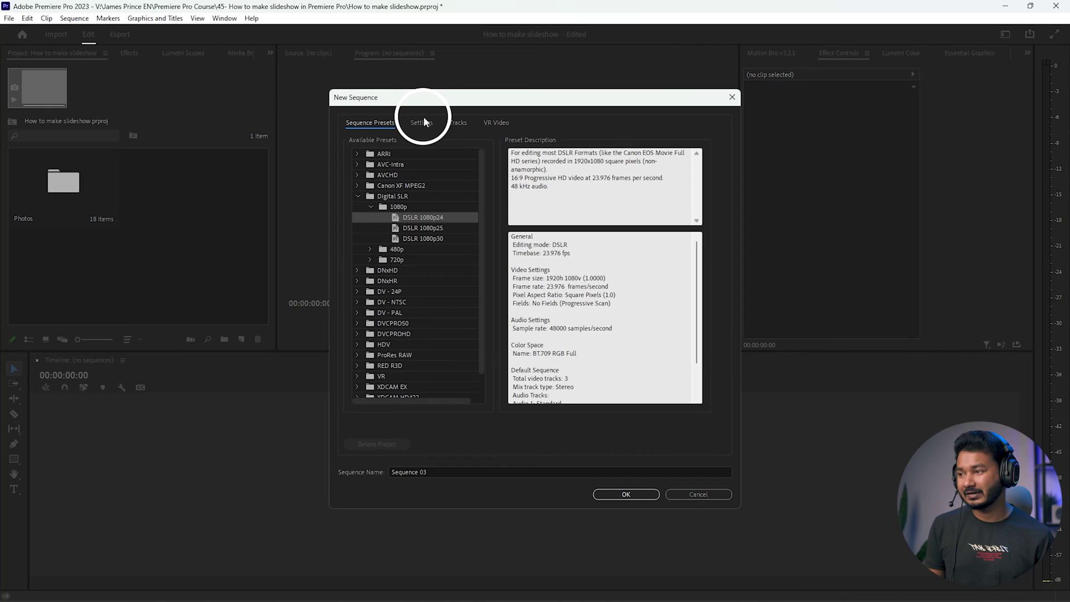
Step: Check the horizontal and vertical frame size in the new sequence's settings
{"action": "left_click", "coordinate": [423, 122]}
{"action": "left_click", "coordinate": [460, 186]}
{"action": "left_click", "coordinate": [518, 186]}
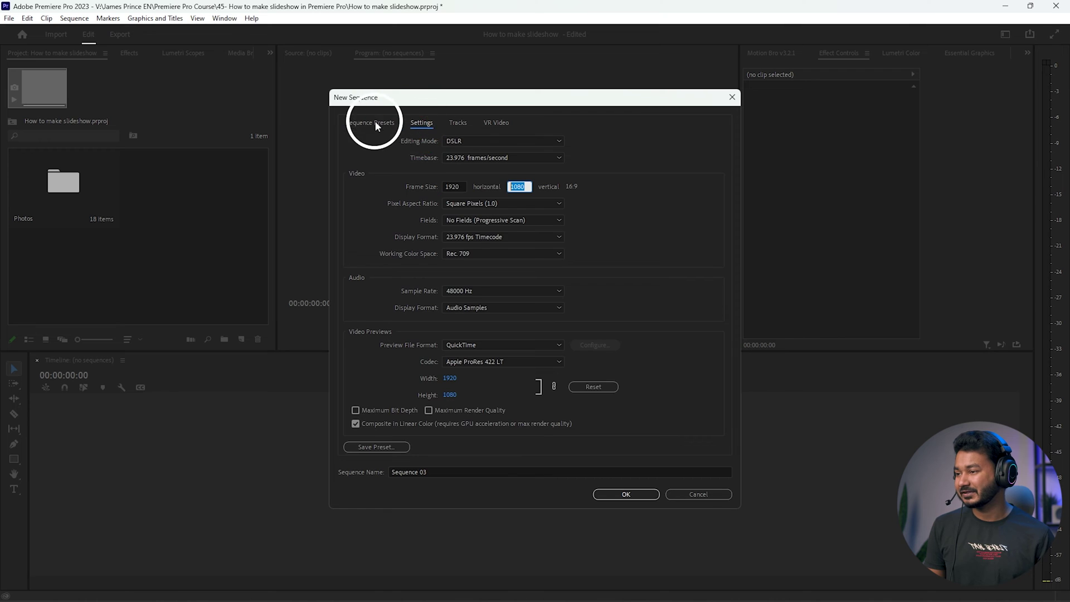
Step: Name the new sequence Slideshow and create it from the chosen preset
{"action": "left_click", "coordinate": [376, 122]}
{"action": "left_click", "coordinate": [469, 472]}
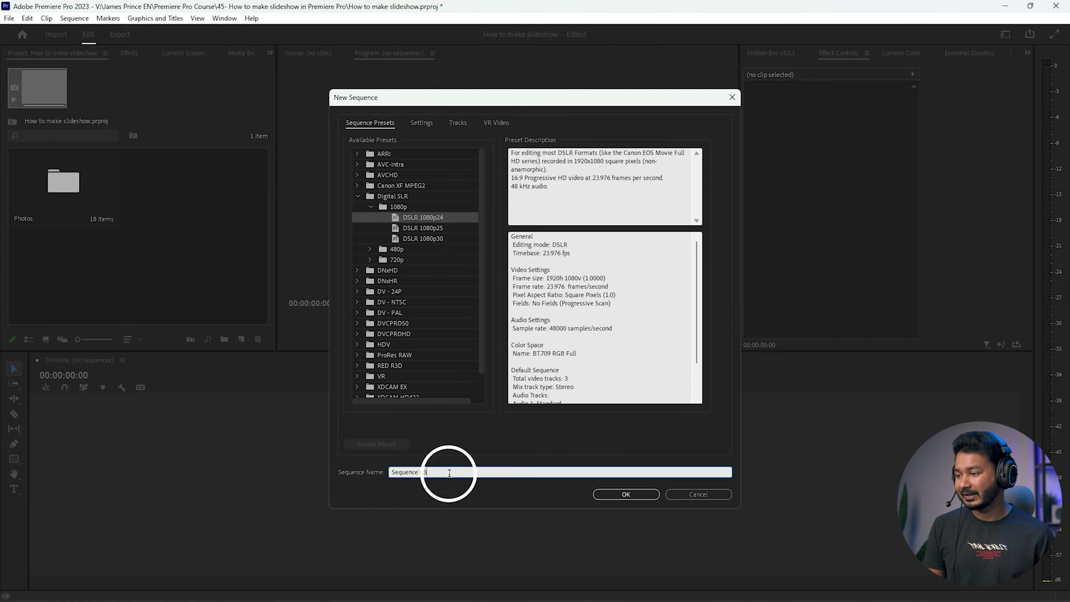
{"action": "type", "text": "Slideshow"}
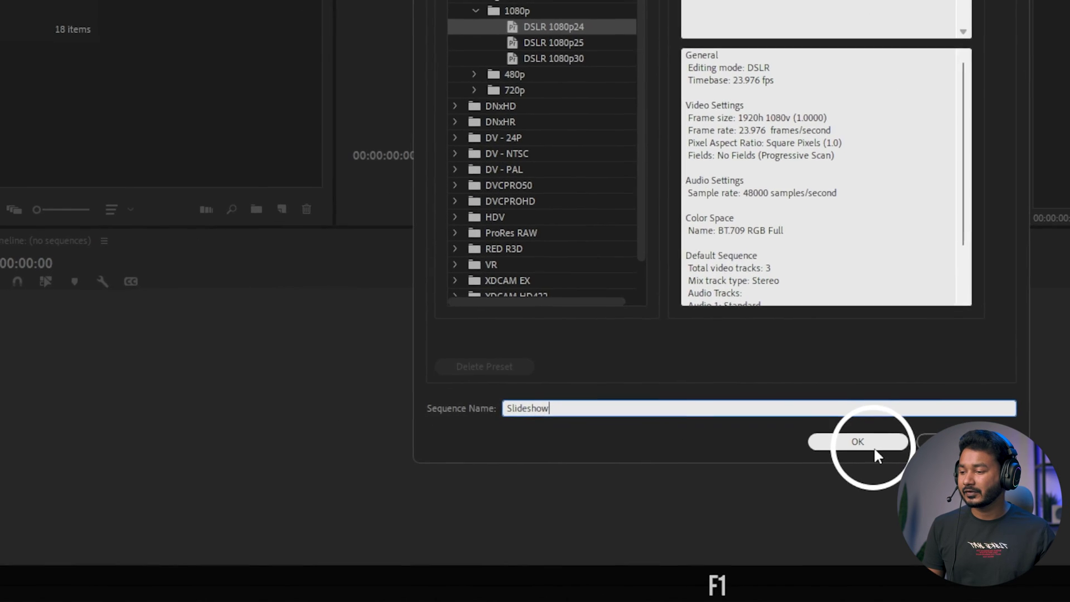
{"action": "left_click", "coordinate": [636, 498]}
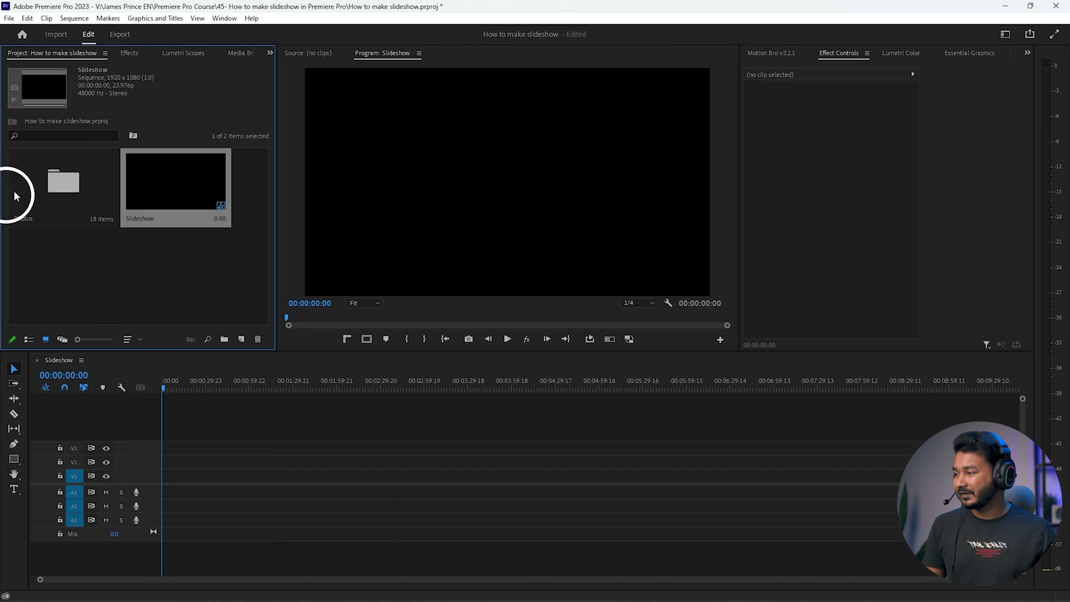
Step: Open the Photos bin to show the imported photos
{"action": "double_click", "coordinate": [39, 182]}
Step: Try the Photos bin's first photo at the start of track V1, play it, and undo its placement
{"action": "left_click_drag", "start_coordinate": [41, 179], "coordinate": [176, 482]}
{"action": "scroll", "coordinate": [191, 483], "scroll_direction": "up", "scroll_amount": 5}
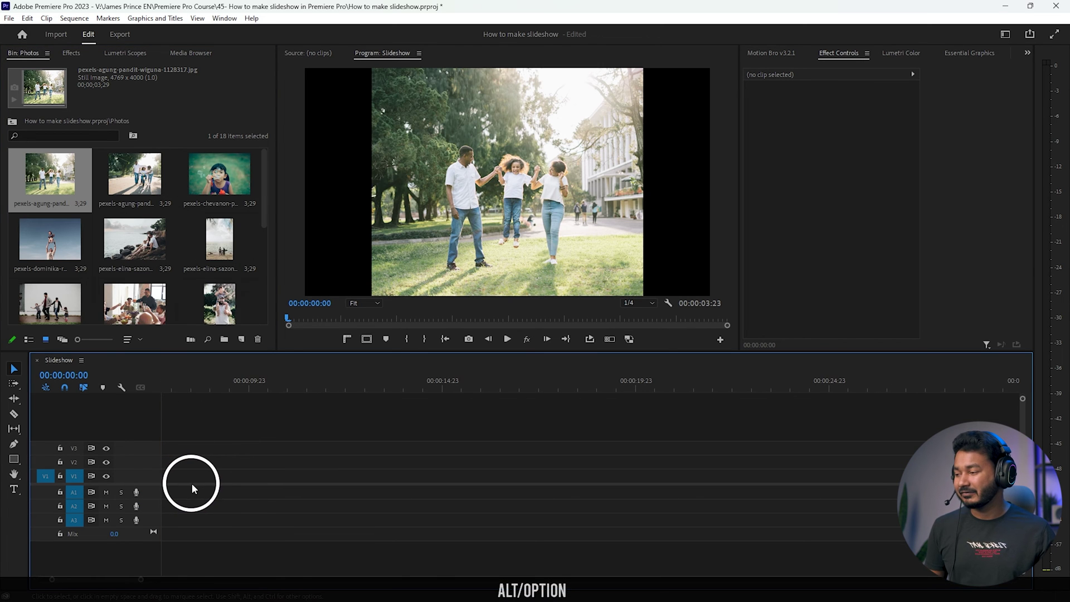
{"action": "scroll", "coordinate": [188, 482], "scroll_direction": "left", "scroll_amount": 5}
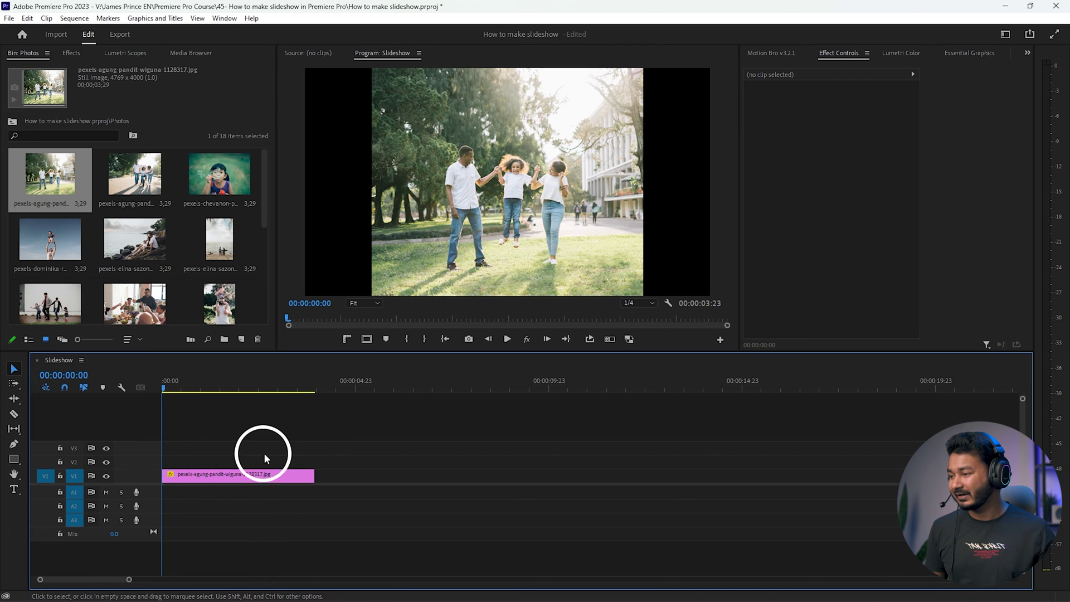
{"action": "key", "text": "space"}
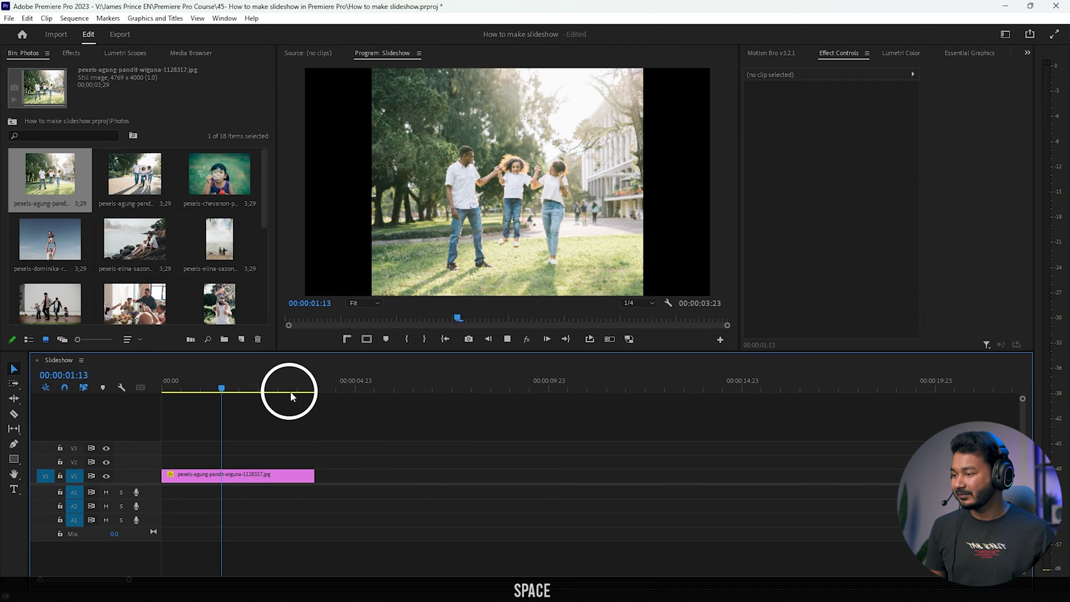
{"action": "left_click", "coordinate": [317, 389]}
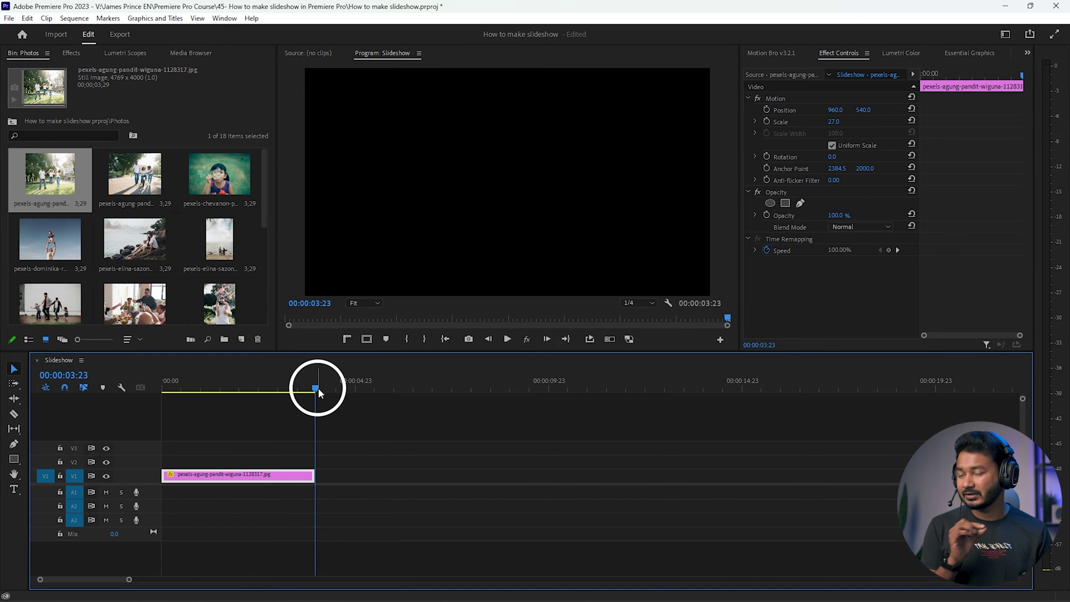
{"action": "key", "text": "ctrl+z"}
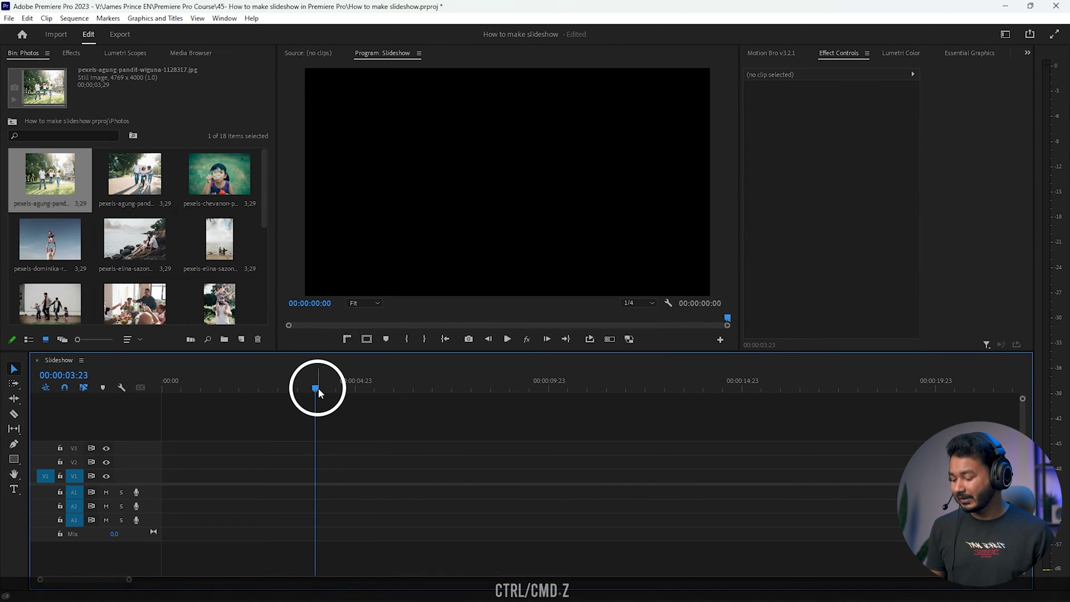
Step: Select every photo in the Photos bin, from first to last, and place them all at the start of track V1
{"action": "scroll", "coordinate": [309, 416], "scroll_direction": "down", "scroll_amount": 3}
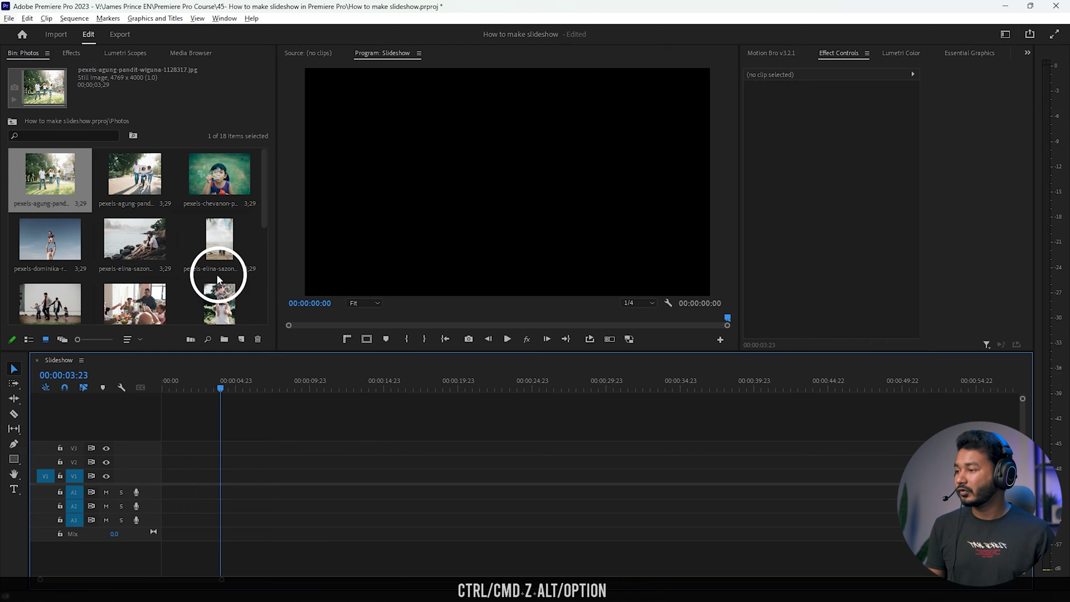
{"action": "left_click", "coordinate": [44, 174]}
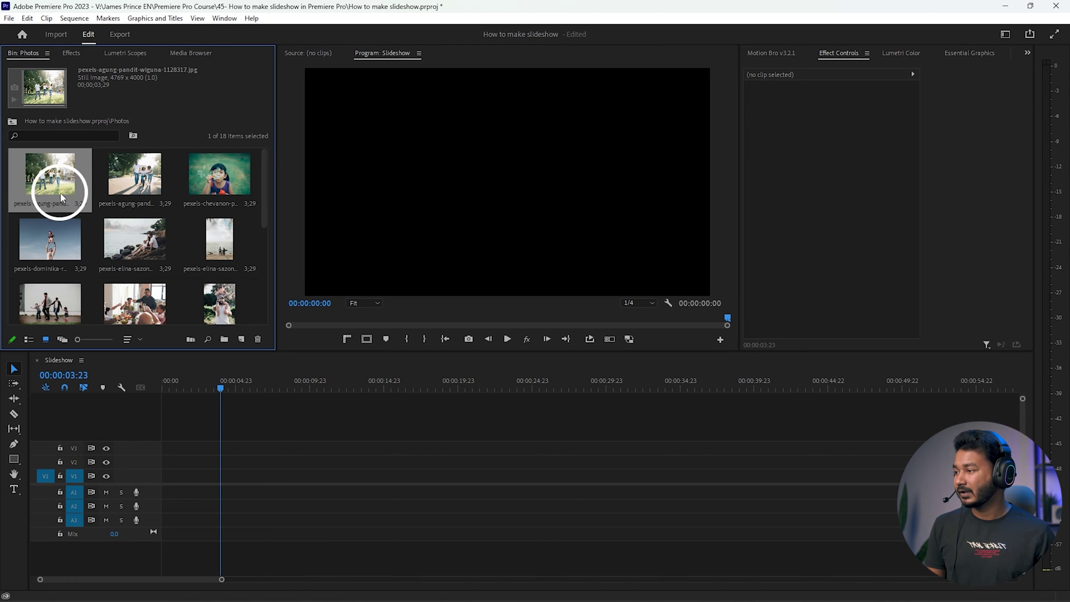
{"action": "scroll", "coordinate": [194, 232], "scroll_direction": "down", "scroll_amount": 4}
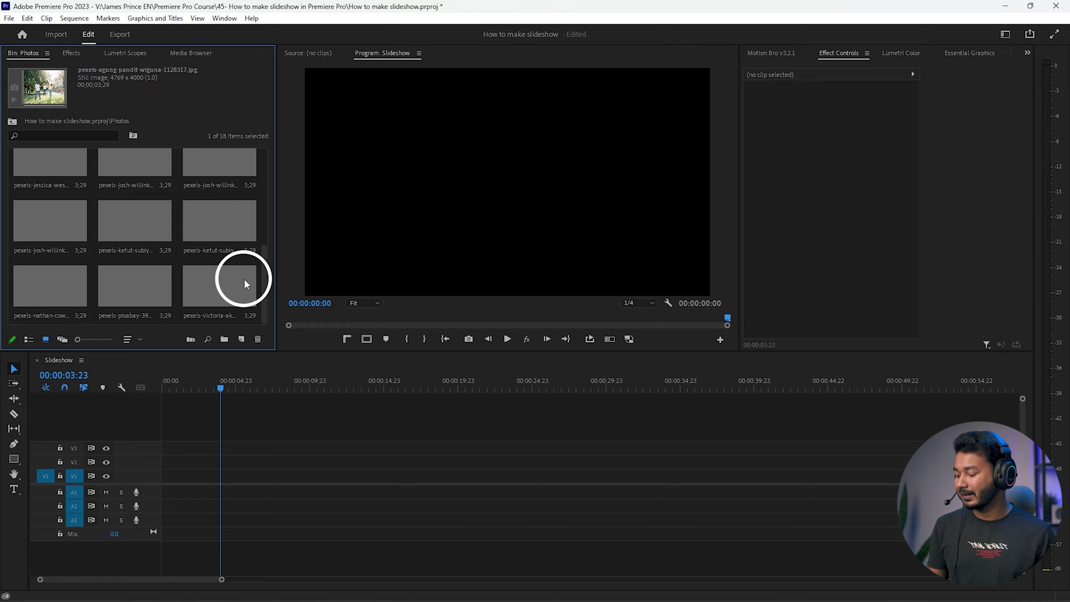
{"action": "key", "text": "shift"}
{"action": "key", "text": "shift"}
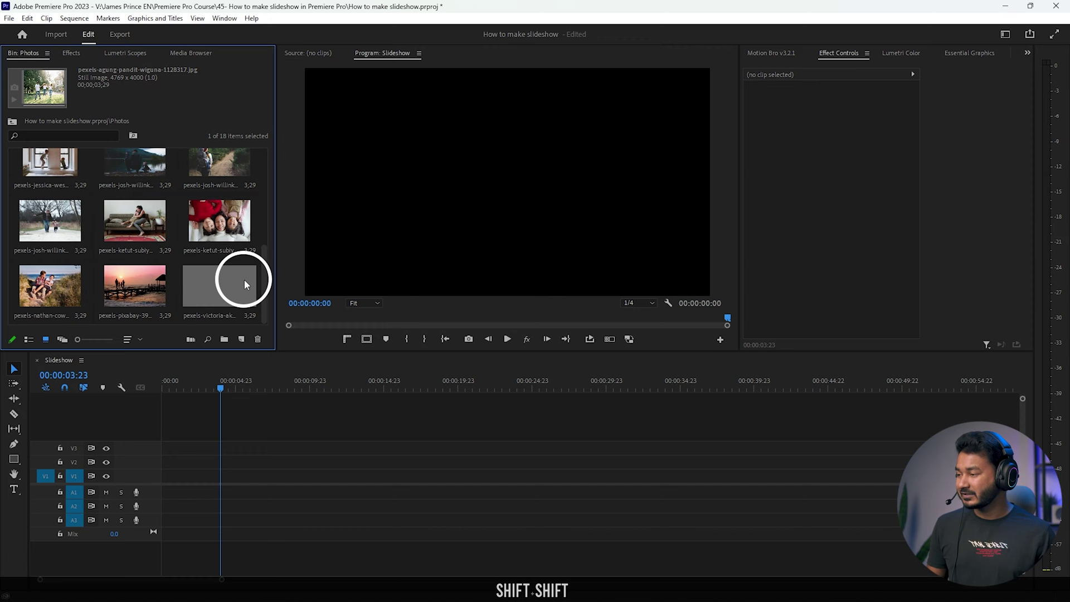
{"action": "left_click", "coordinate": [212, 290], "text": "shift"}
{"action": "left_click_drag", "start_coordinate": [49, 233], "coordinate": [202, 475]}
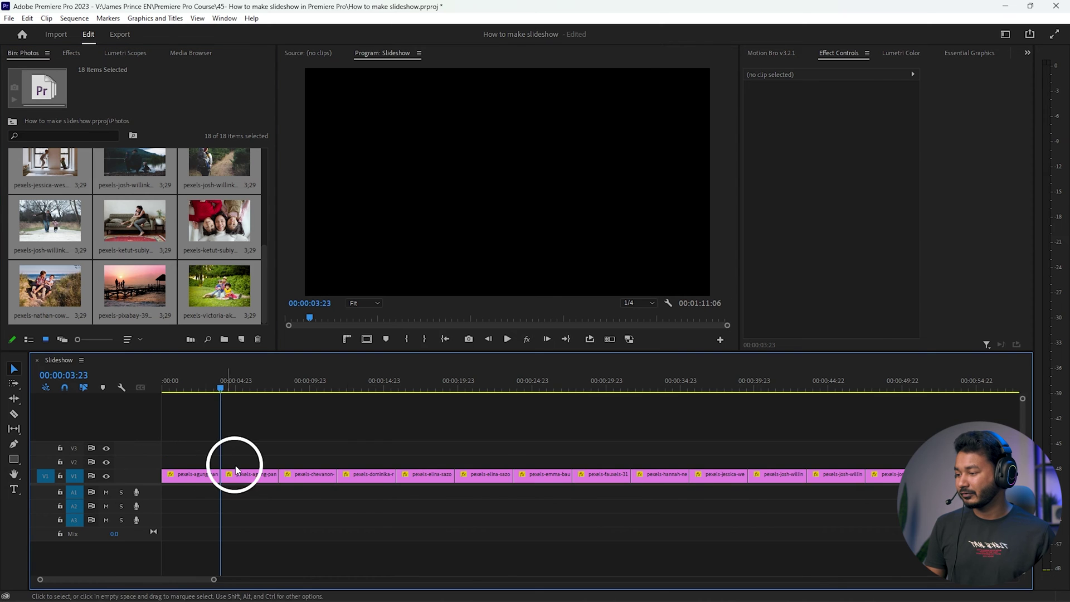
Step: Play the Slideshow sequence from its beginning to check how the first photos fill the frame
{"action": "scroll", "coordinate": [382, 477], "scroll_direction": "down", "scroll_amount": 3}
{"action": "left_click", "coordinate": [165, 386]}
{"action": "key", "text": "space"}
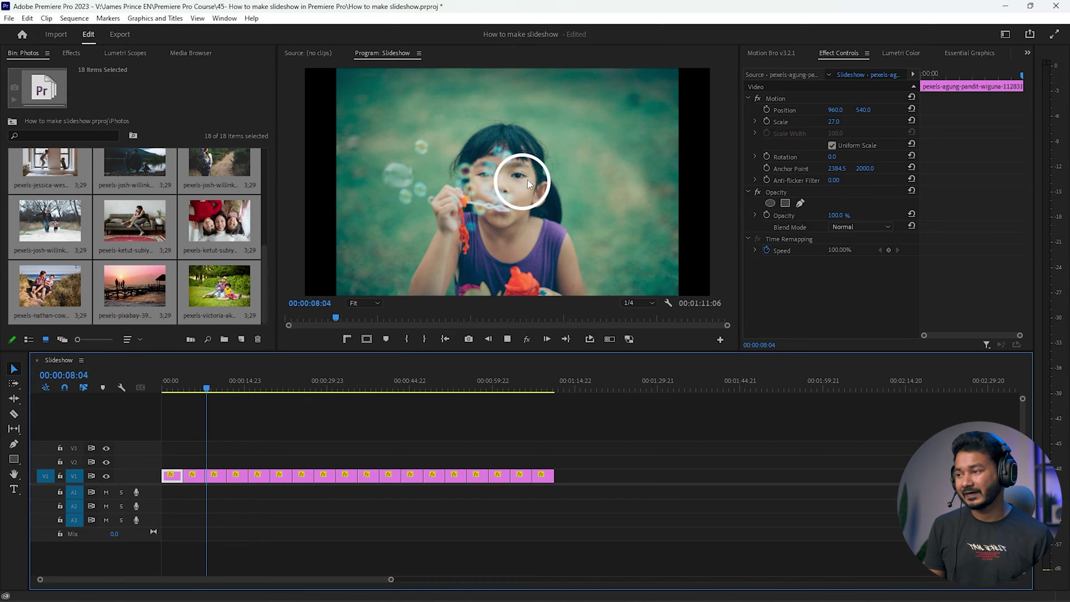
{"action": "key", "text": "space"}
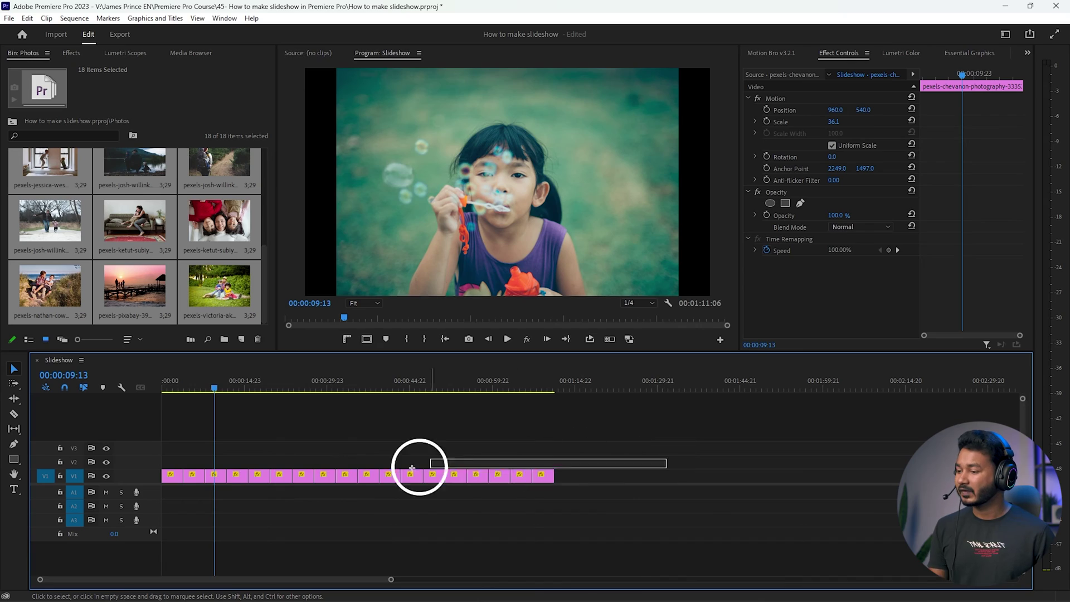
Step: Select all photo clips on track V1, find the Auto Reframe effect by searching for "auto", and apply it to them
{"action": "left_click_drag", "start_coordinate": [419, 466], "coordinate": [159, 484]}
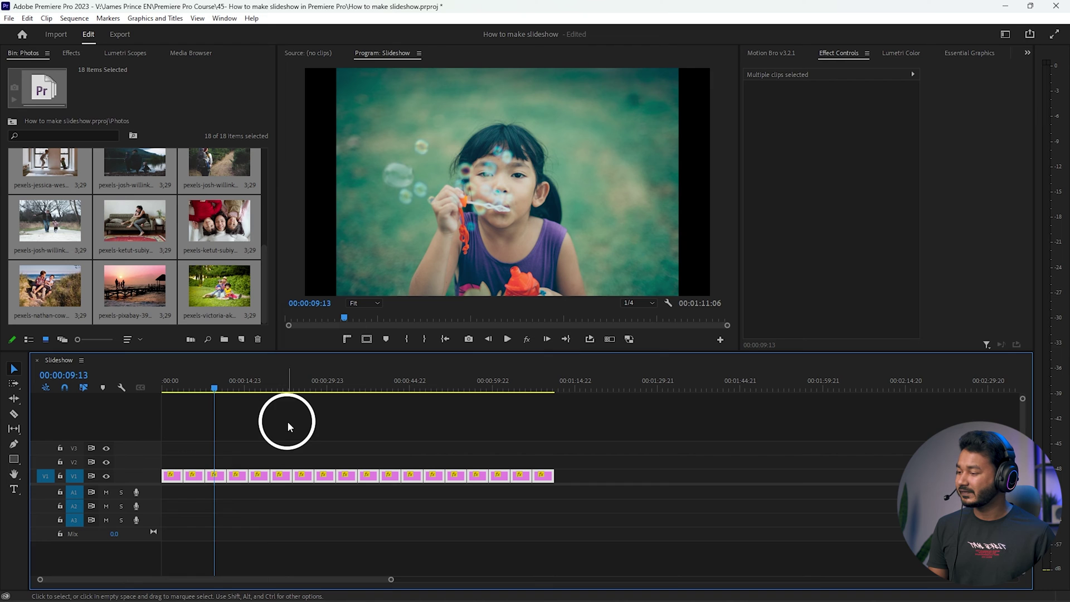
{"action": "left_click", "coordinate": [70, 53]}
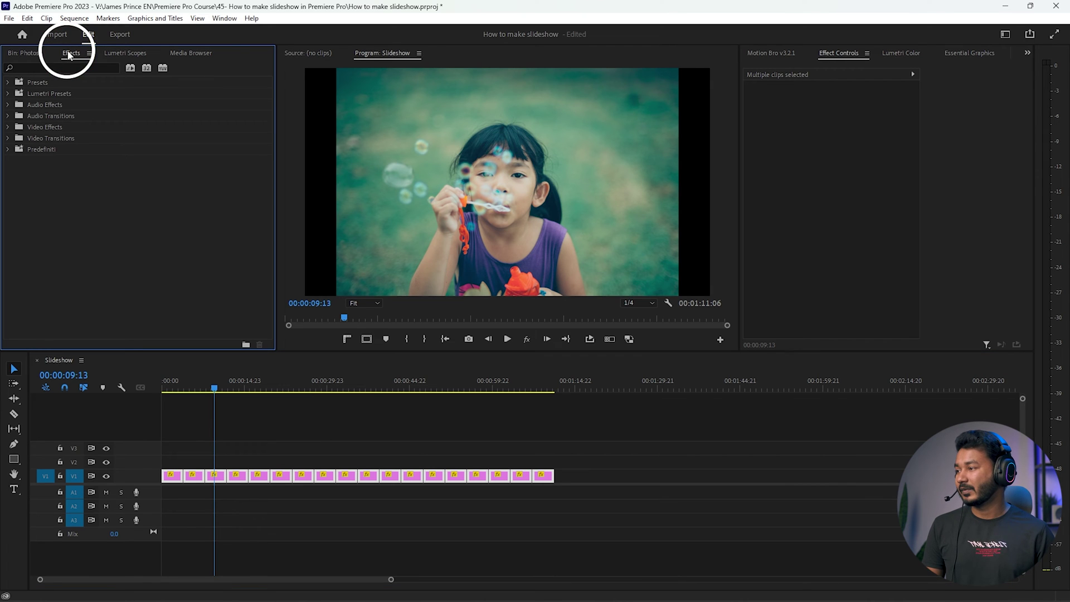
{"action": "left_click", "coordinate": [224, 18]}
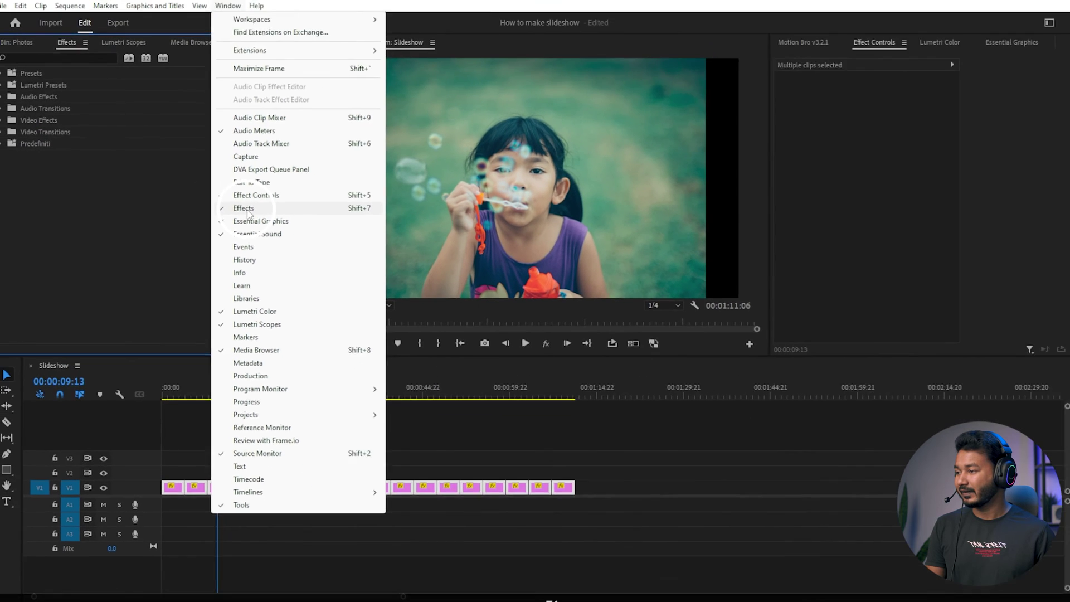
{"action": "left_click", "coordinate": [243, 208]}
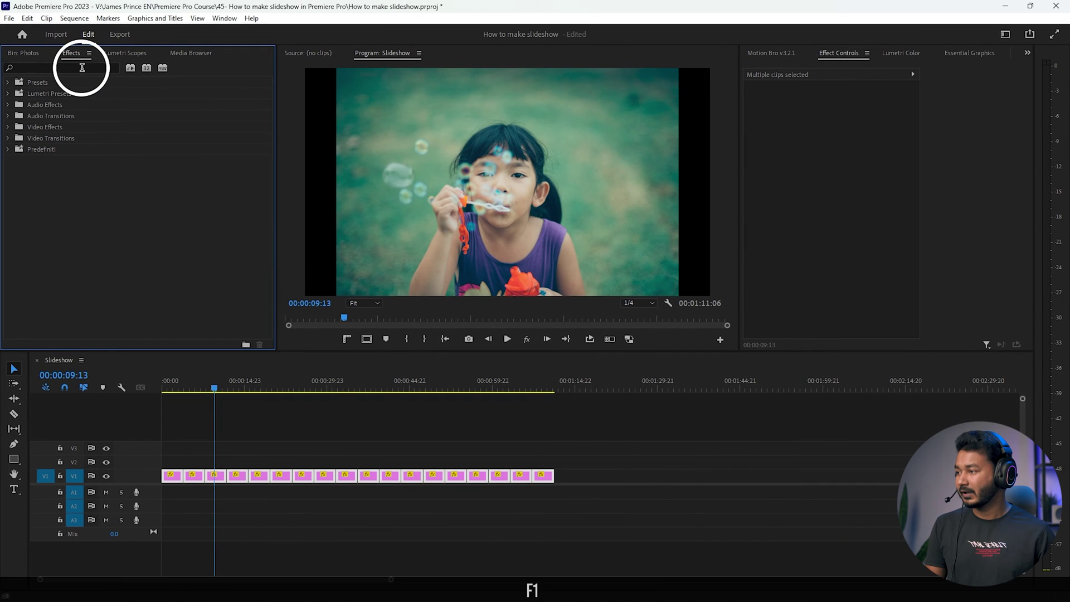
{"action": "left_click", "coordinate": [82, 67]}
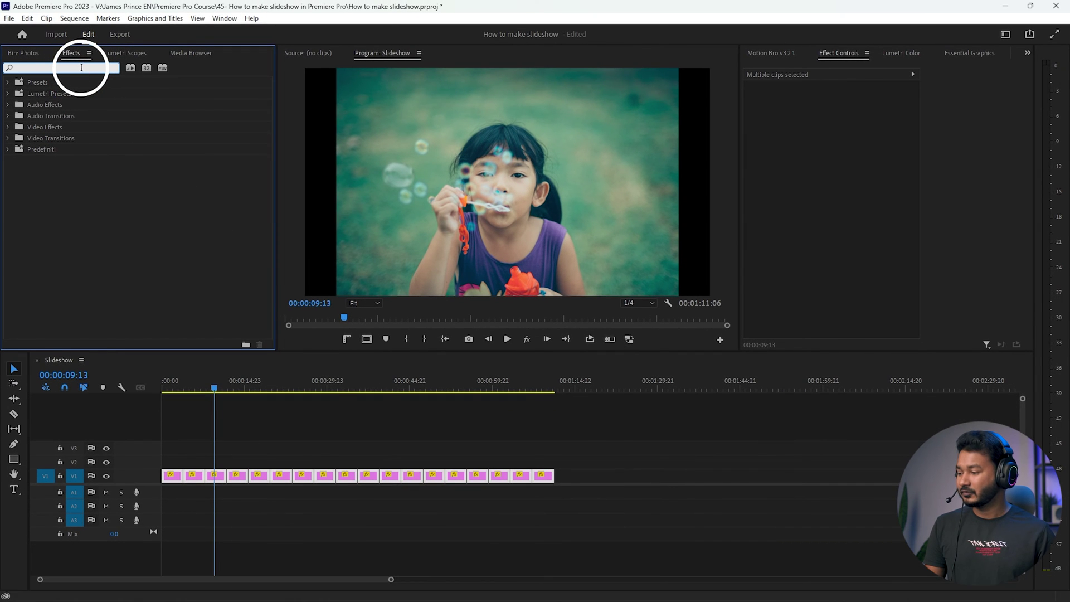
{"action": "type", "text": "auto"}
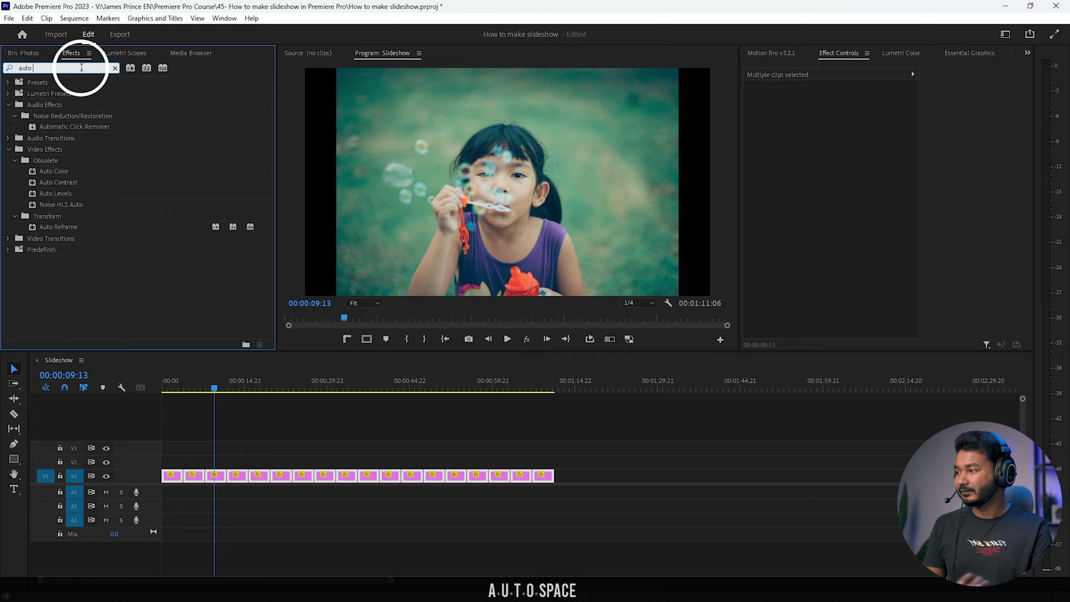
{"action": "left_click", "coordinate": [56, 227]}
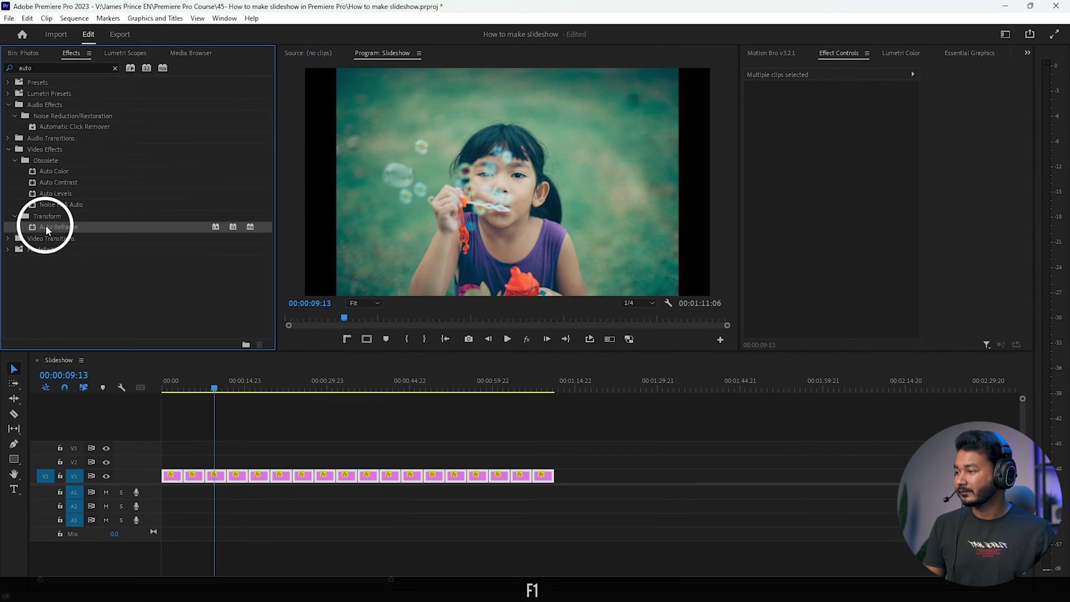
{"action": "left_click_drag", "start_coordinate": [60, 212], "coordinate": [292, 515]}
{"action": "left_click_drag", "start_coordinate": [221, 449], "coordinate": [214, 474]}
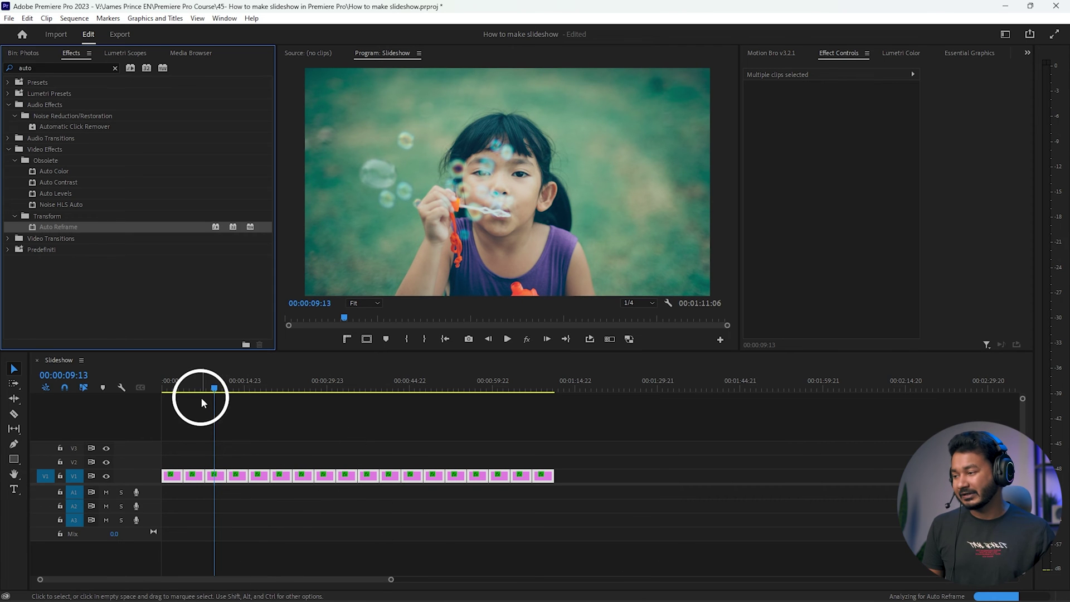
Step: Play the sequence from the start again to review the reframed photos
{"action": "left_click_drag", "start_coordinate": [215, 387], "coordinate": [132, 387]}
{"action": "key", "text": "space"}
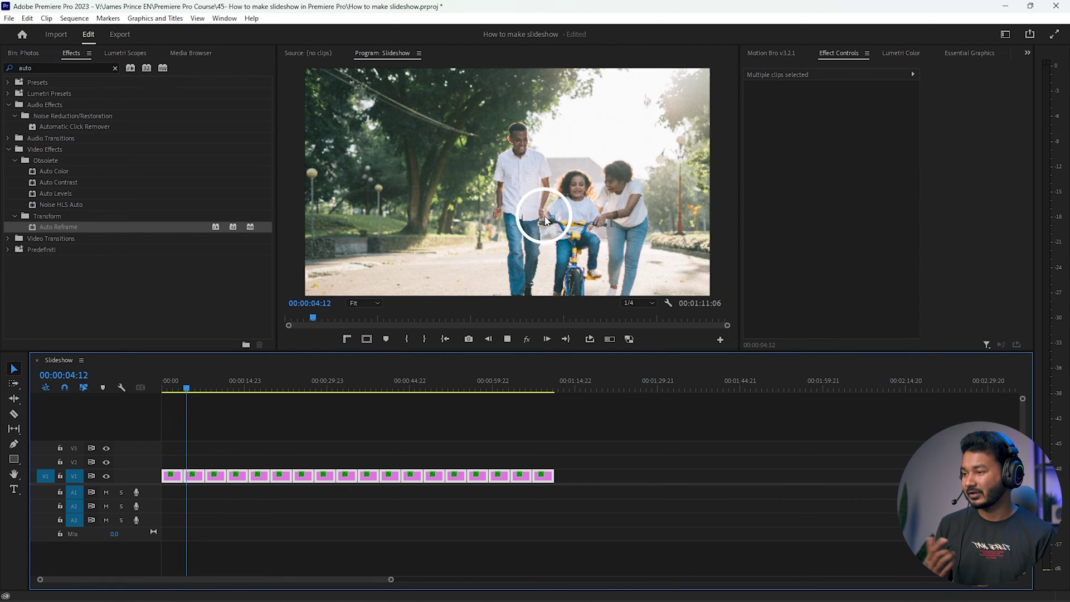
{"action": "key", "text": "space"}
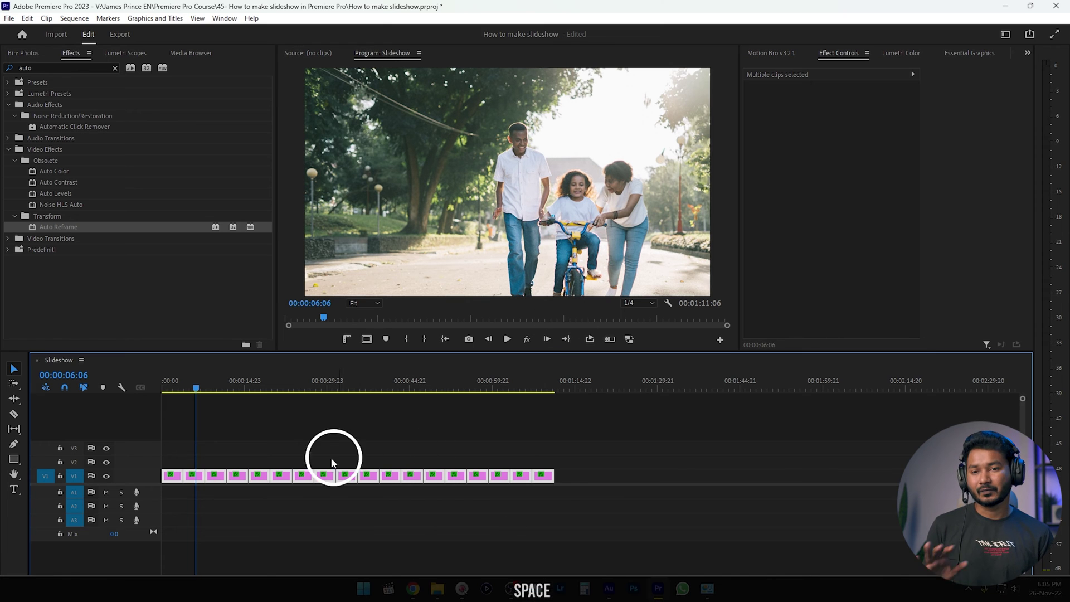
Step: Reframe the second photo on V1 by setting its Auto Reframe horizontal Reframe Offset to -359 and Reframe Scale to 117
{"action": "left_click", "coordinate": [303, 461]}
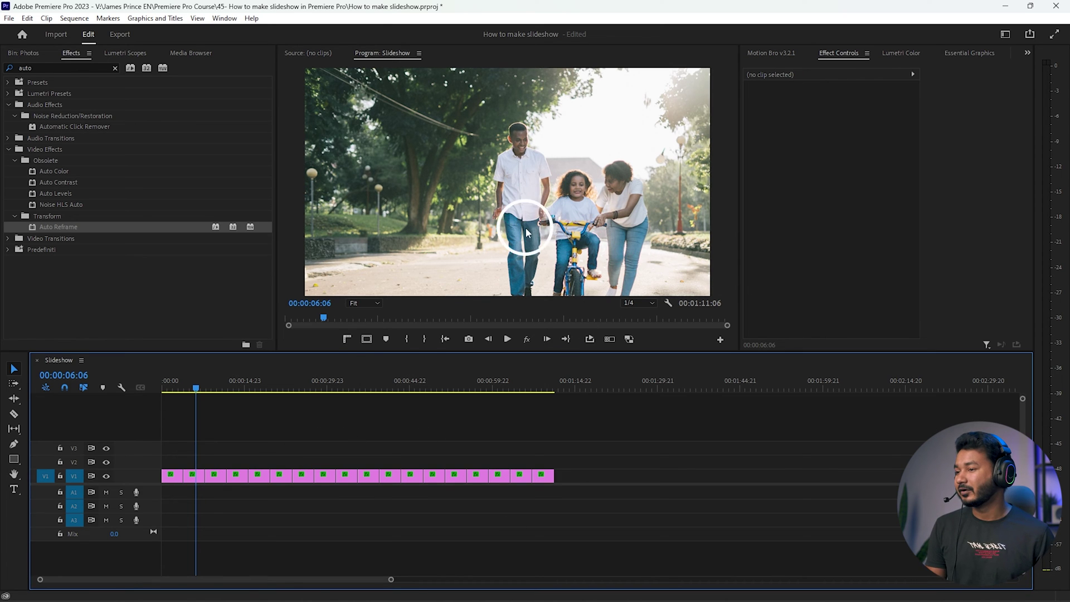
{"action": "left_click", "coordinate": [195, 479]}
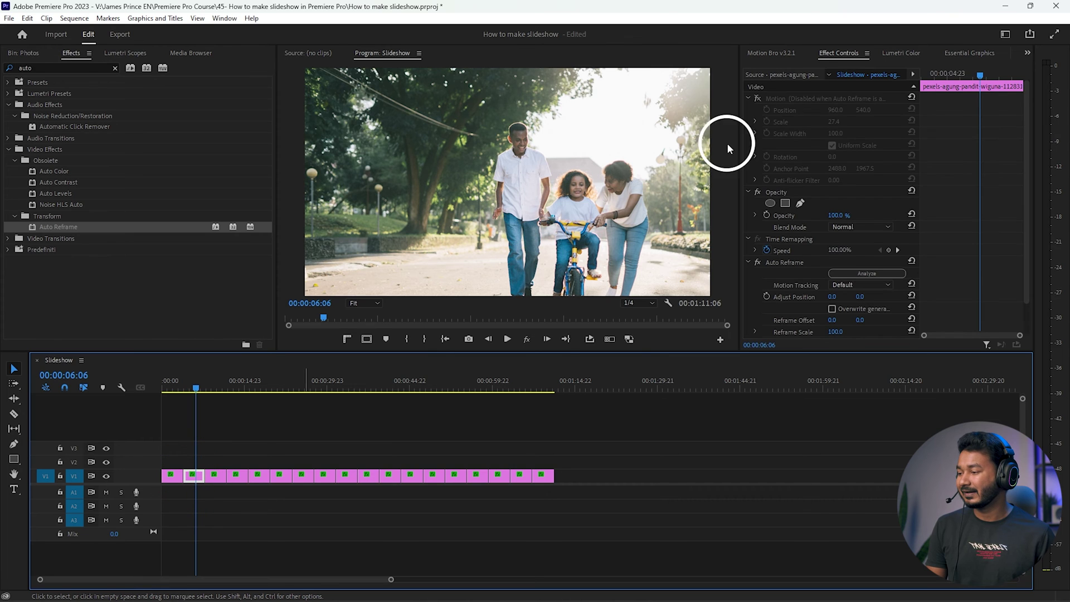
{"action": "left_click", "coordinate": [836, 50]}
{"action": "scroll", "coordinate": [981, 177], "scroll_direction": "down", "scroll_amount": 2}
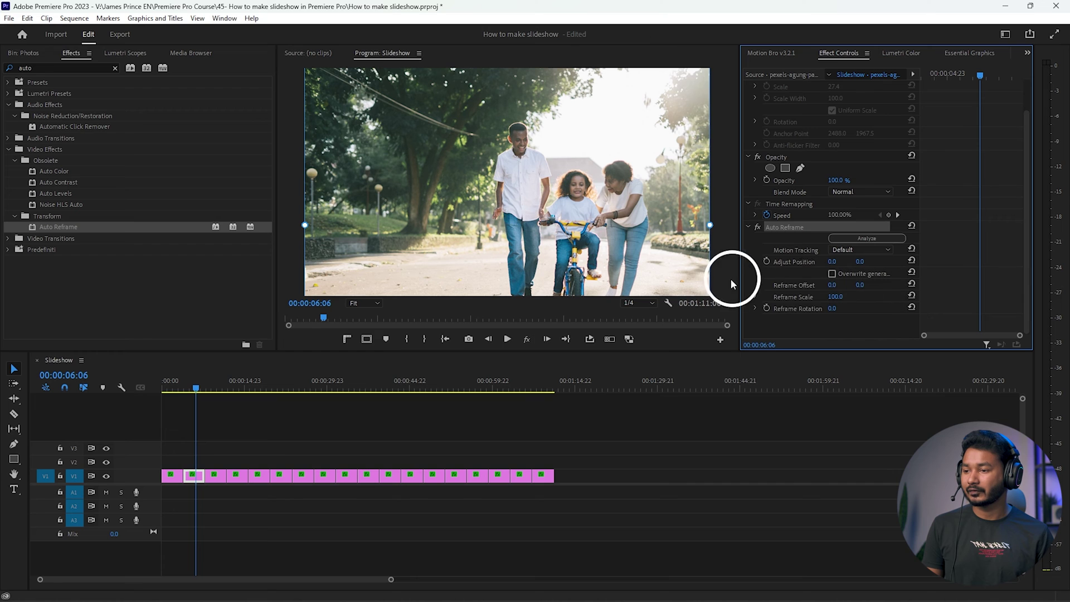
{"action": "left_click", "coordinate": [789, 285]}
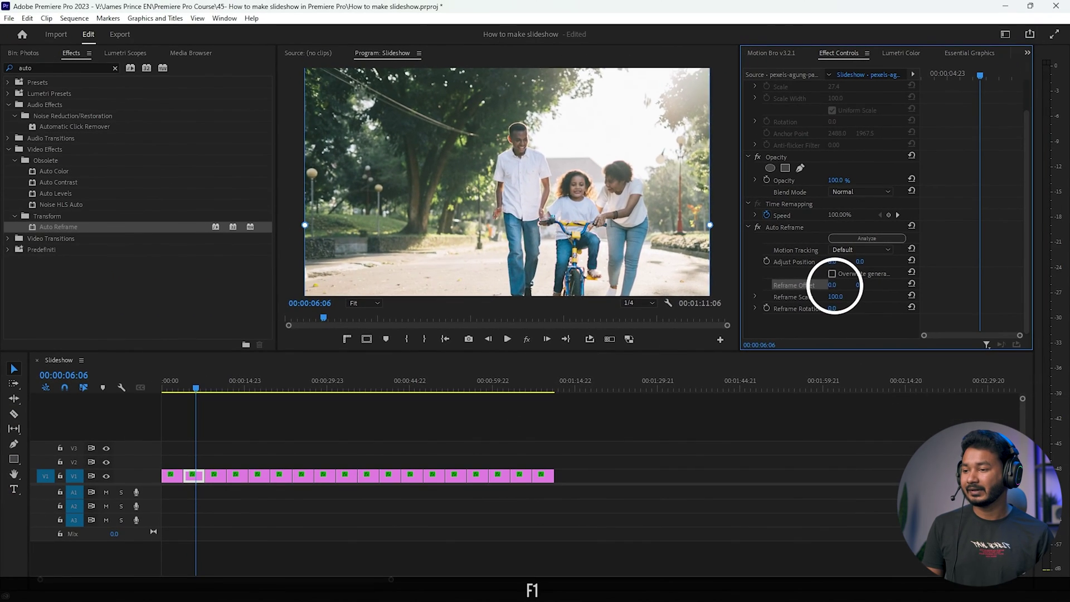
{"action": "mouse_move", "coordinate": [910, 299]}
{"action": "left_mouse_down"}
{"action": "mouse_move", "coordinate": [790, 303]}
{"action": "mouse_move", "coordinate": [747, 292]}
{"action": "mouse_move", "coordinate": [925, 296]}
{"action": "left_mouse_up"}
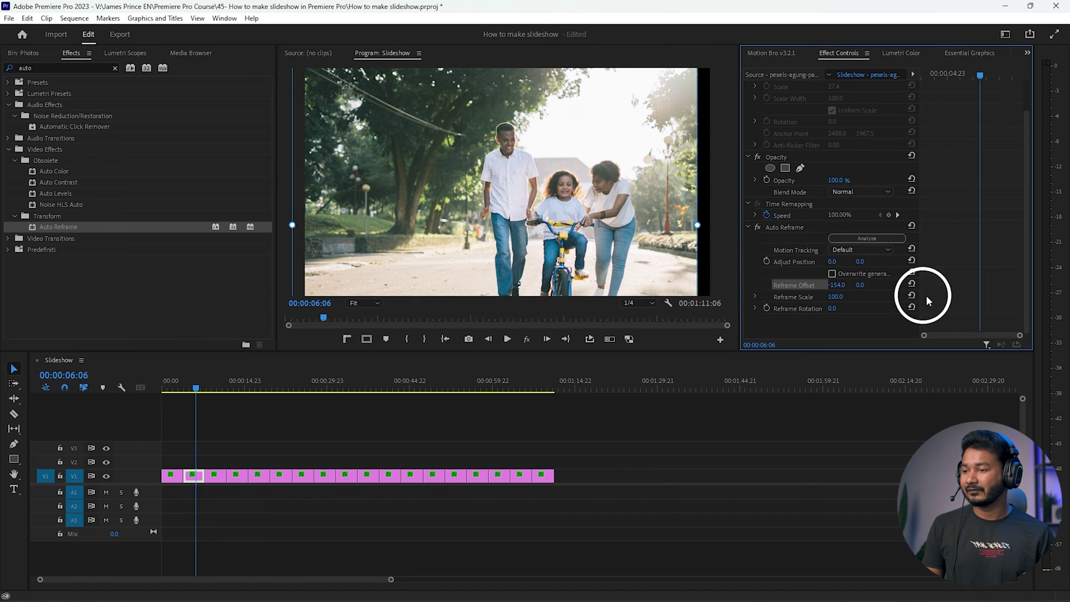
{"action": "left_click_drag", "start_coordinate": [842, 297], "coordinate": [811, 285]}
Step: Raise the fourth photo at 00:00:13:06 in the frame by setting its vertical Auto Reframe offset to -293
{"action": "left_click_drag", "start_coordinate": [195, 389], "coordinate": [235, 389]}
{"action": "left_click", "coordinate": [417, 199]}
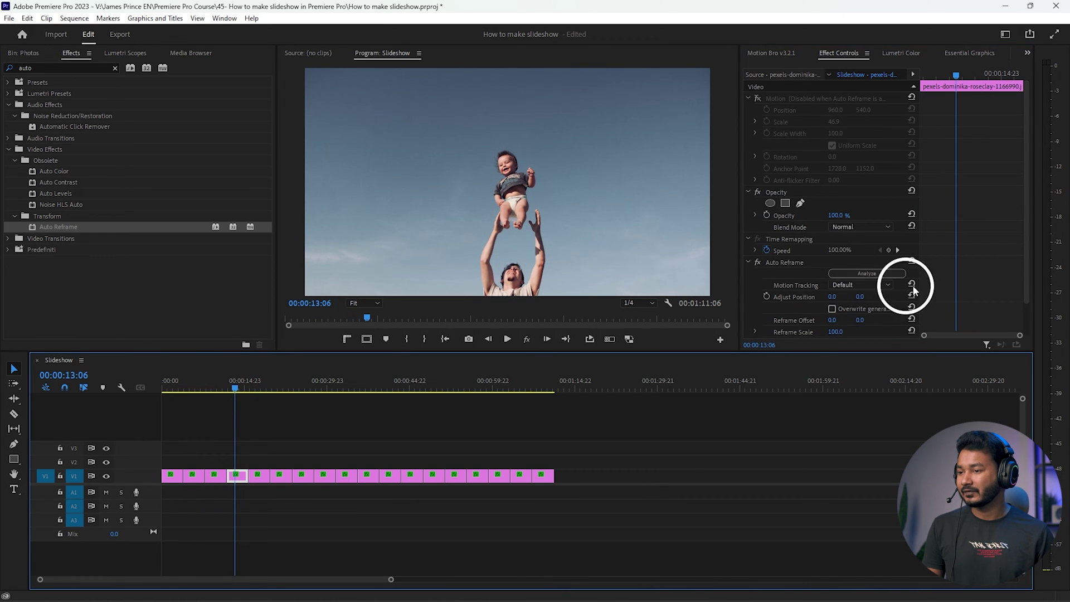
{"action": "scroll", "coordinate": [886, 301], "scroll_direction": "down", "scroll_amount": 2}
{"action": "left_click_drag", "start_coordinate": [860, 285], "coordinate": [691, 310]}
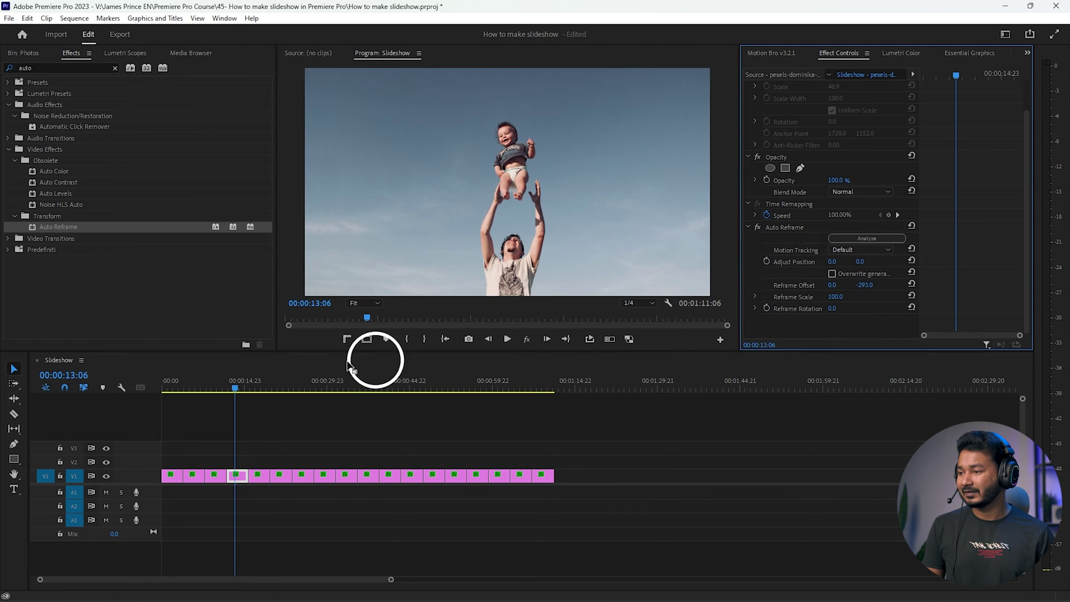
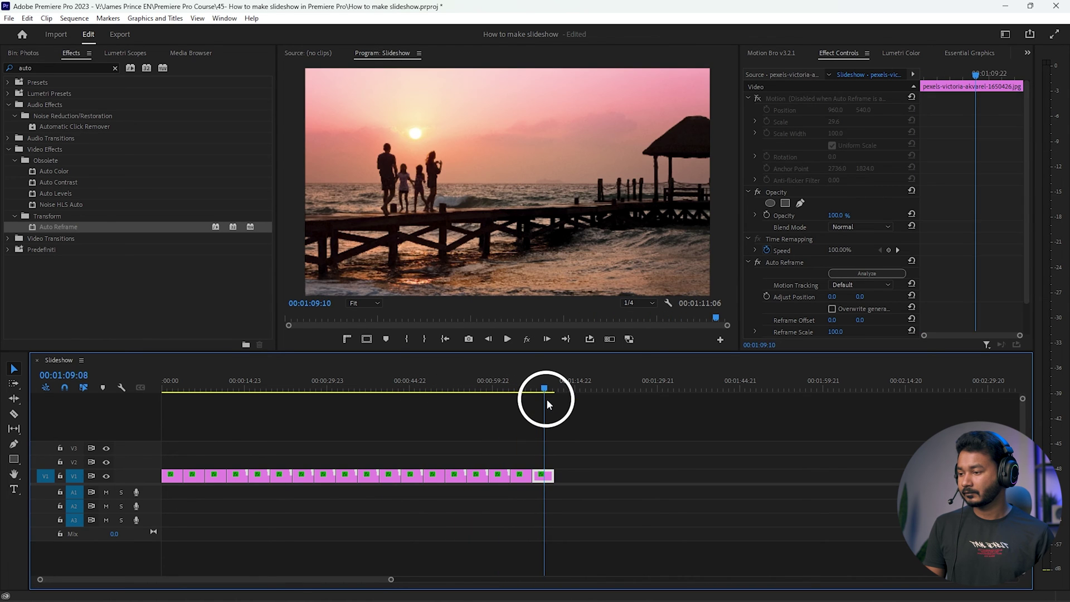
Step: Play the sequence to review the adjusted photos, and return the playhead to the start
{"action": "left_click", "coordinate": [361, 474]}
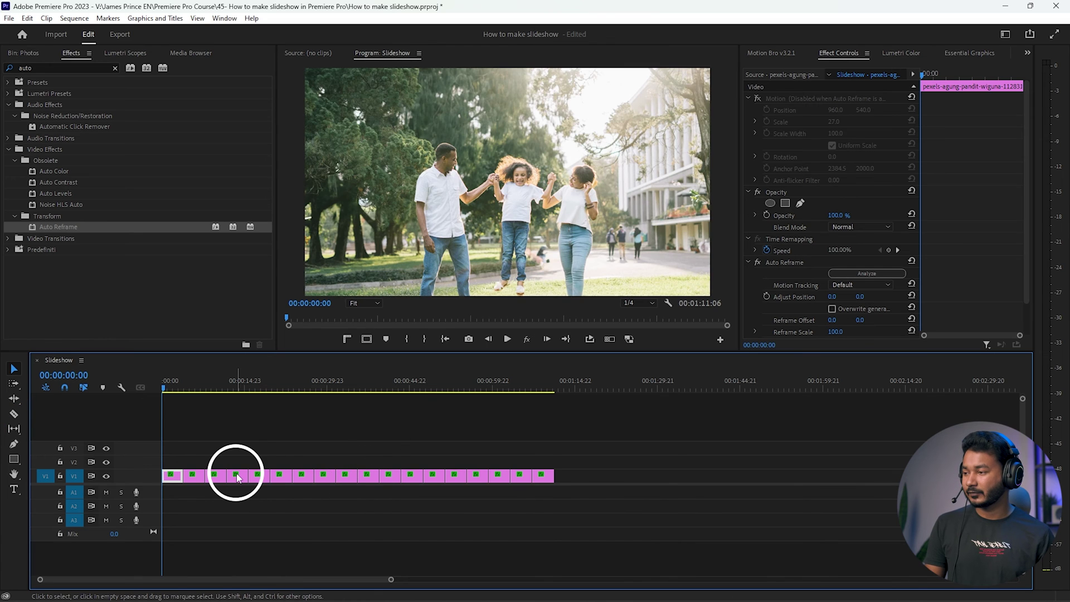
{"action": "key", "text": "space"}
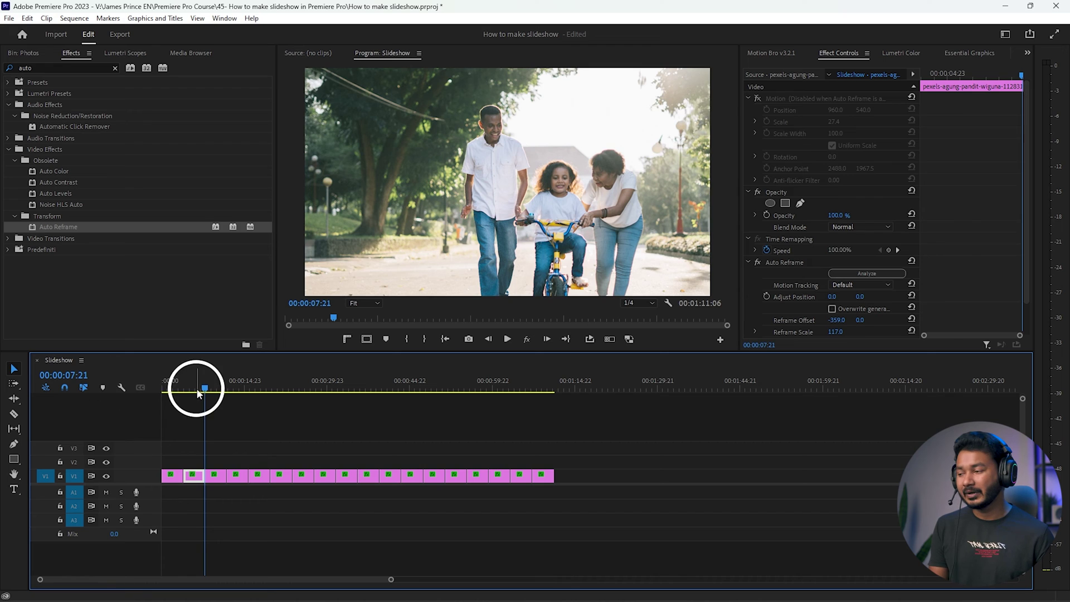
{"action": "left_click_drag", "start_coordinate": [202, 387], "coordinate": [157, 400]}
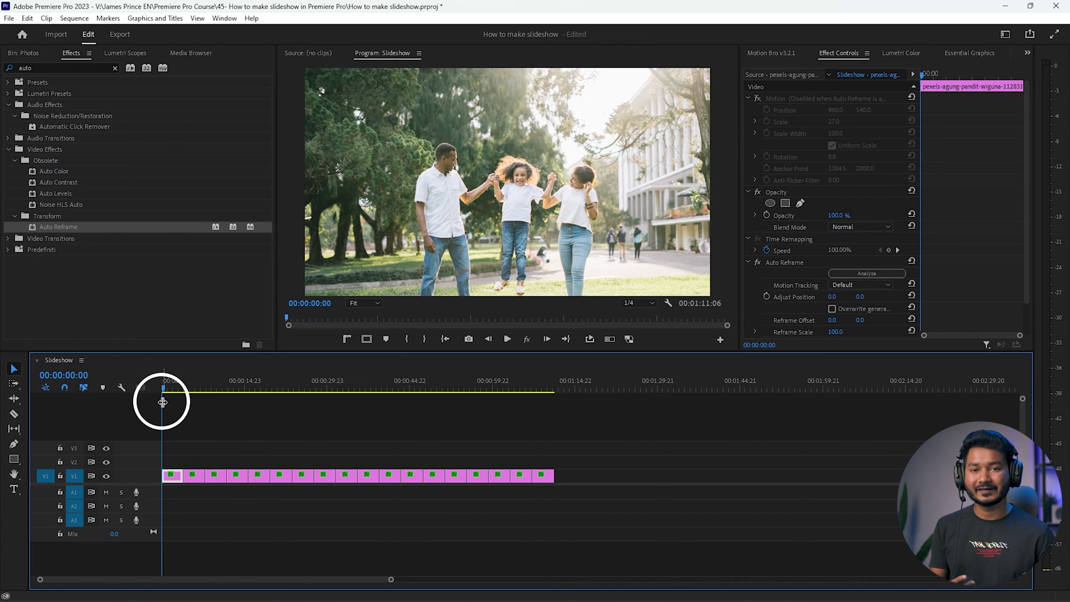
Step: Search the effects for "transfo" and apply the Distort Transform effect to the first photo on V1
{"action": "left_click", "coordinate": [50, 68]}
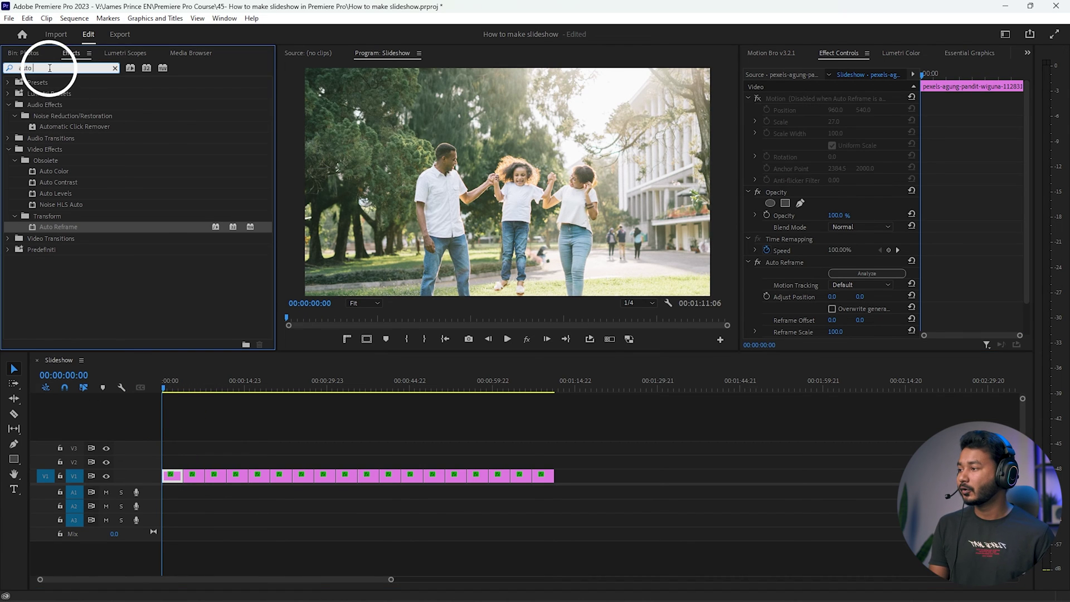
{"action": "type", "text": "r"}
{"action": "key", "text": "BackSpace"}
{"action": "type", "text": "trans"}
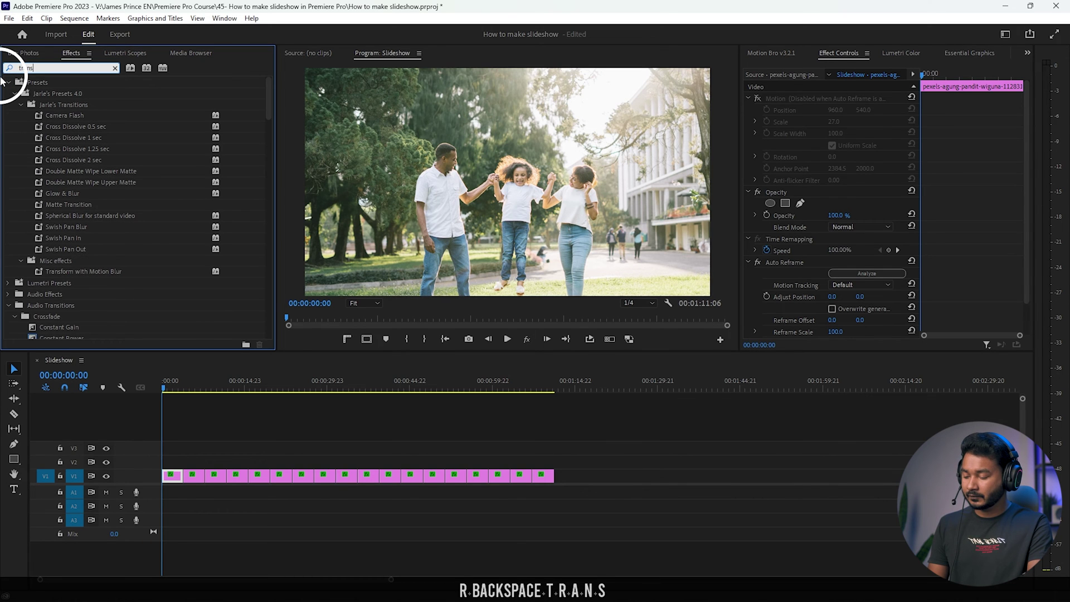
{"action": "type", "text": "fo"}
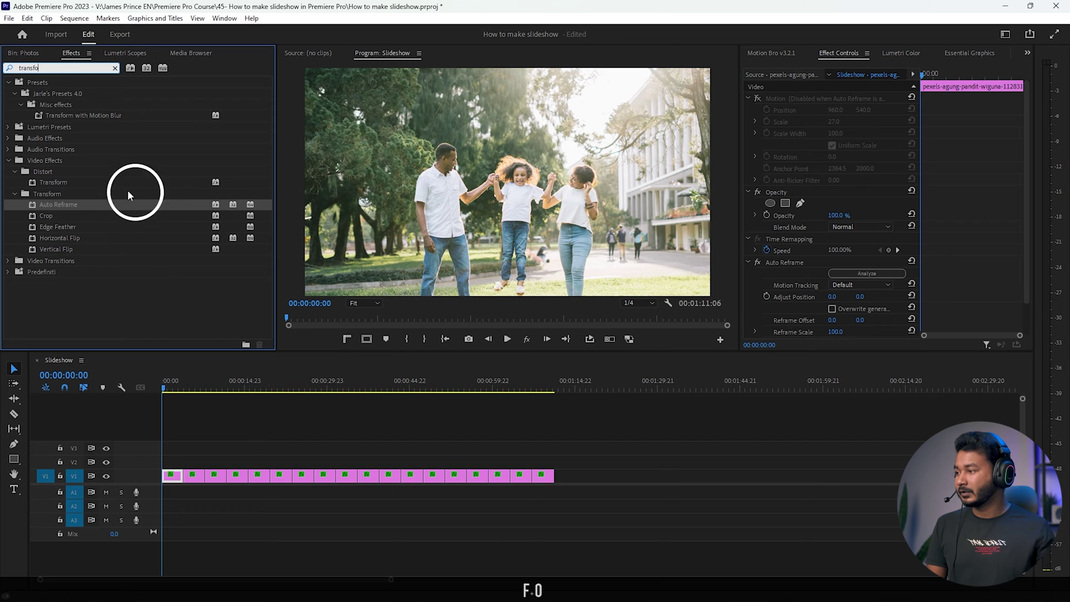
{"action": "left_click", "coordinate": [42, 181]}
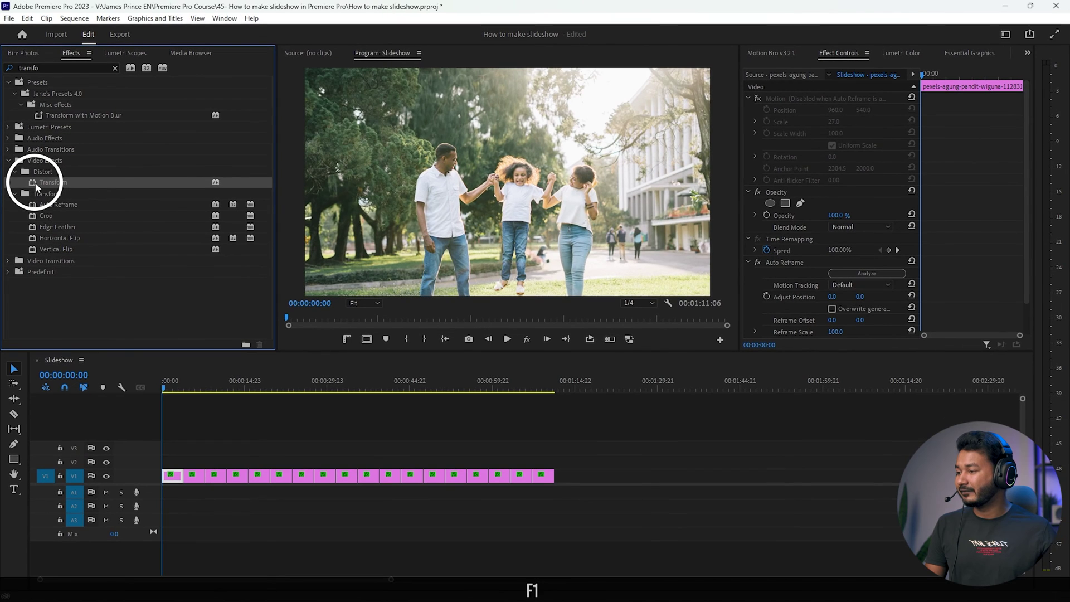
{"action": "left_click_drag", "start_coordinate": [36, 186], "coordinate": [172, 475]}
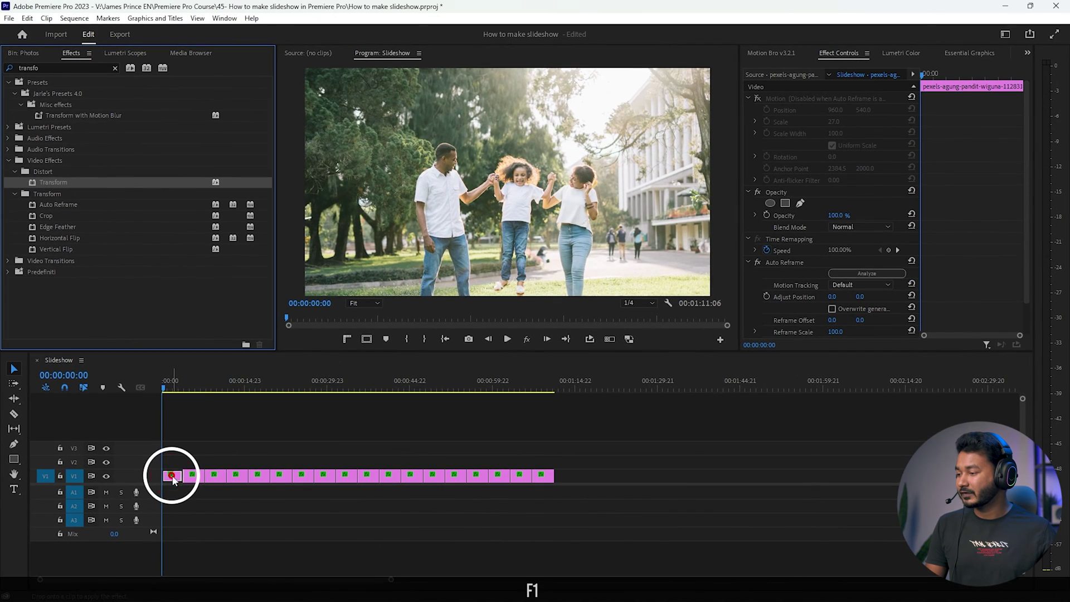
Step: Turn on keyframing for the Transform effect's Position and Scale at the start of the first photo
{"action": "left_click", "coordinate": [172, 383]}
{"action": "left_click", "coordinate": [170, 477]}
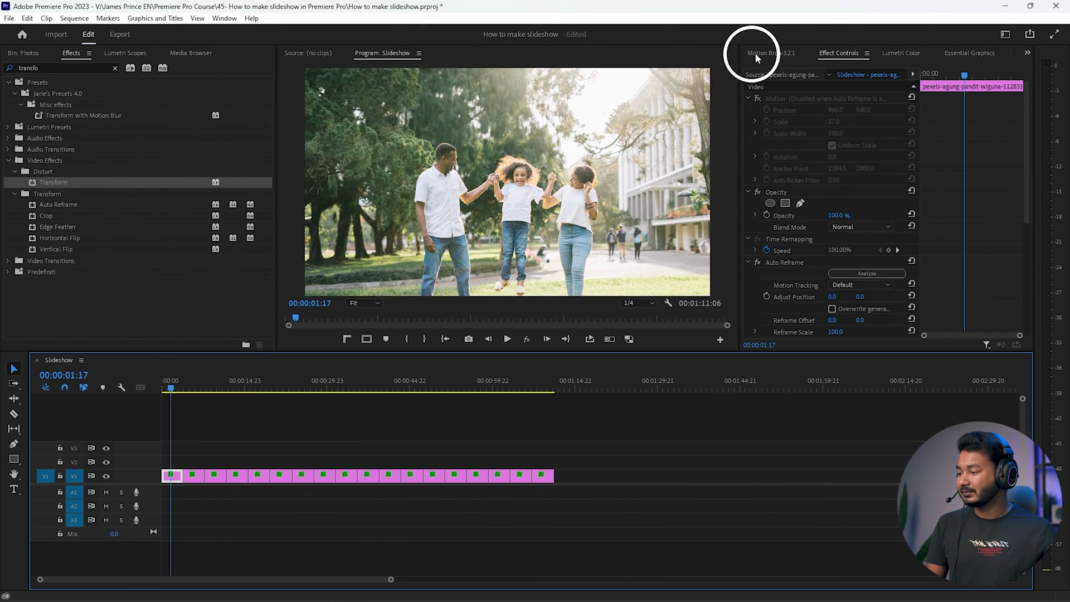
{"action": "left_click", "coordinate": [846, 58]}
{"action": "scroll", "coordinate": [803, 180], "scroll_direction": "down", "scroll_amount": 4}
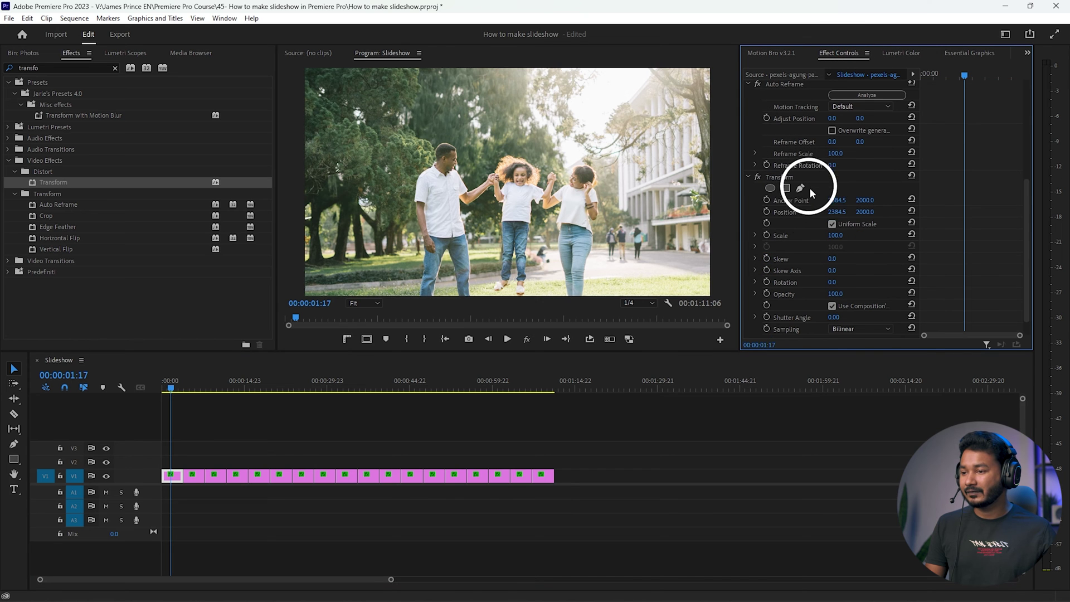
{"action": "left_click", "coordinate": [777, 176]}
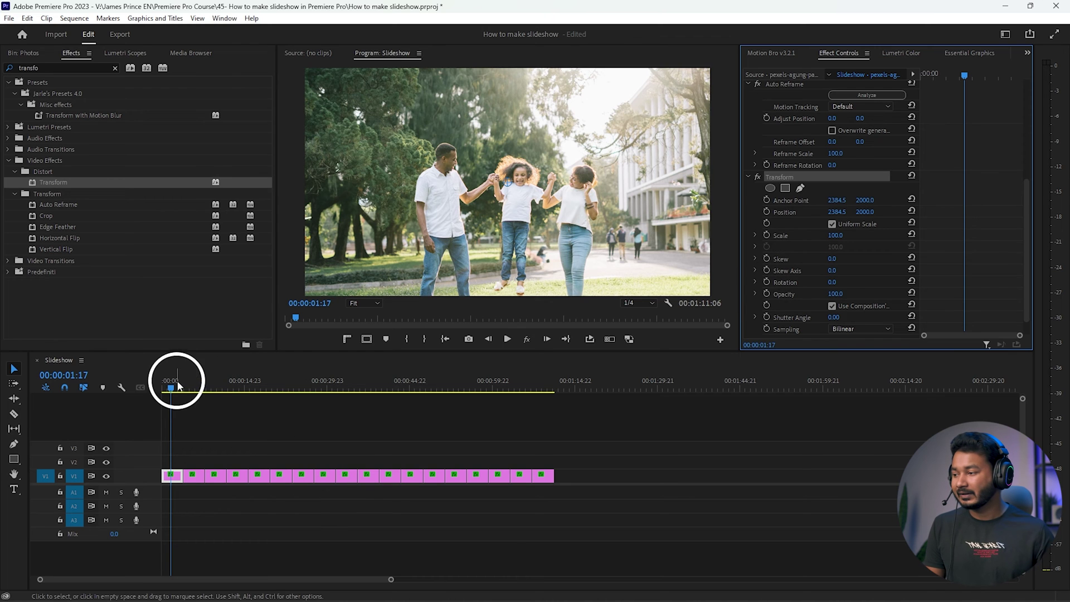
{"action": "left_click", "coordinate": [129, 395]}
{"action": "key", "text": "Home"}
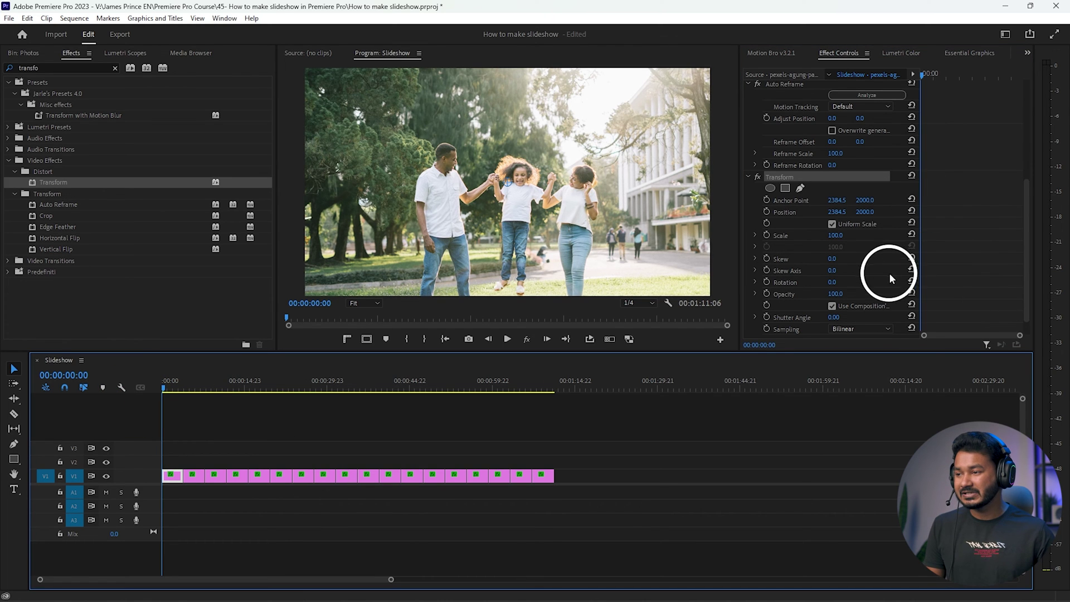
{"action": "scroll", "coordinate": [875, 270], "scroll_direction": "down", "scroll_amount": 1}
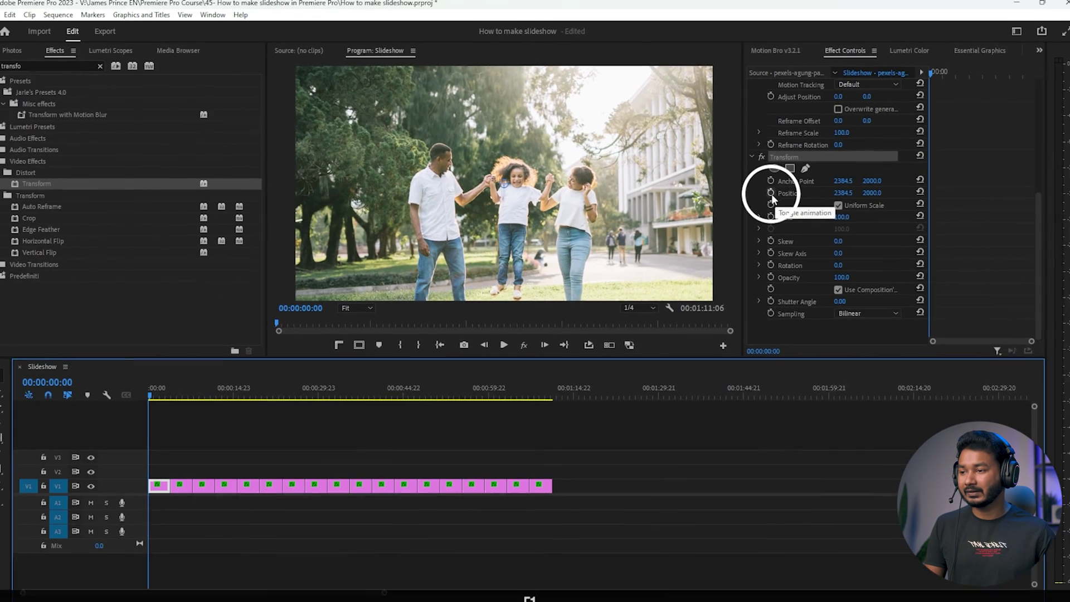
{"action": "left_click", "coordinate": [772, 192]}
{"action": "left_click", "coordinate": [767, 215]}
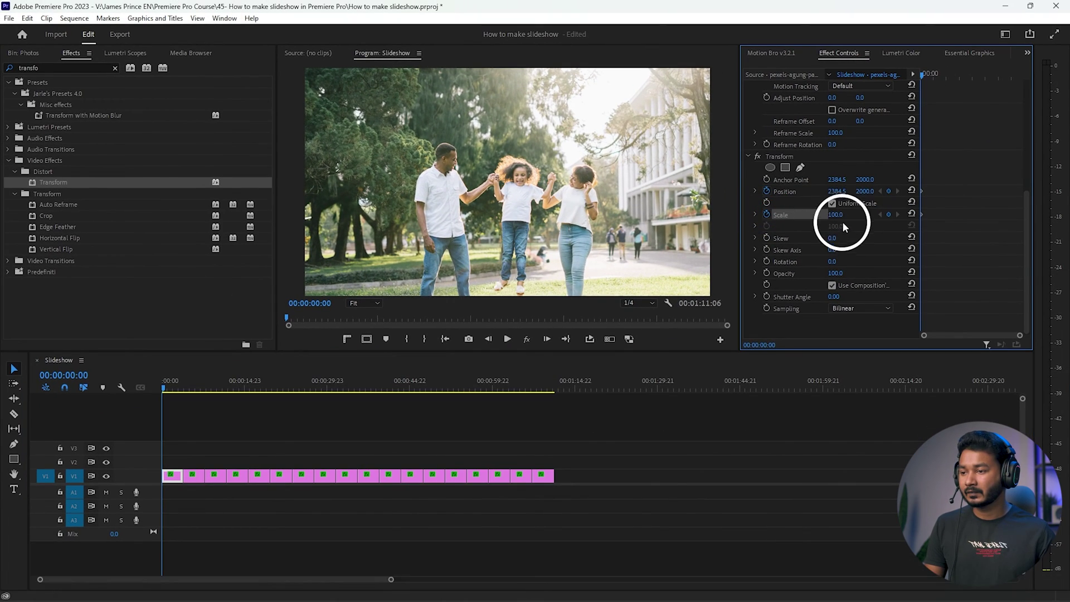
Step: Add a Transform Scale keyframe of 115 to the first photo at 00:00:01:09
{"action": "key", "text": "space"}
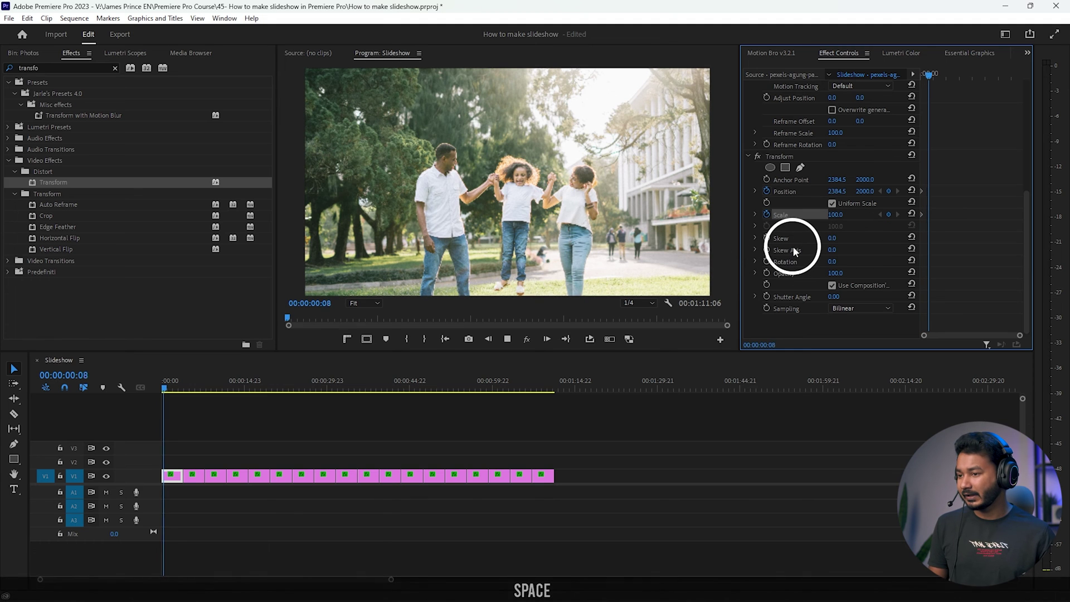
{"action": "key", "text": "space"}
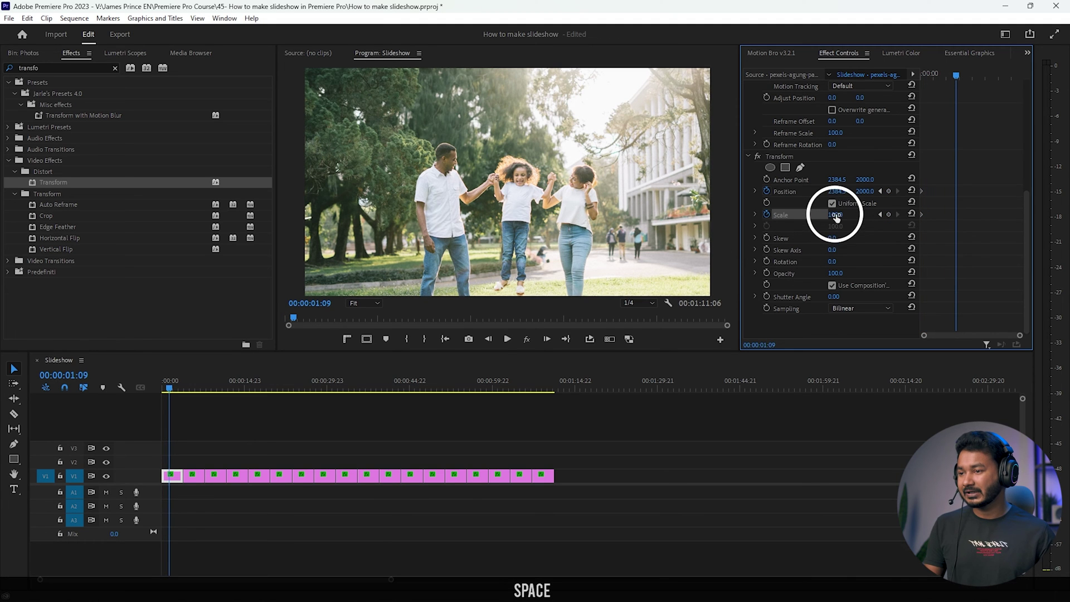
{"action": "left_click_drag", "start_coordinate": [855, 214], "coordinate": [865, 230]}
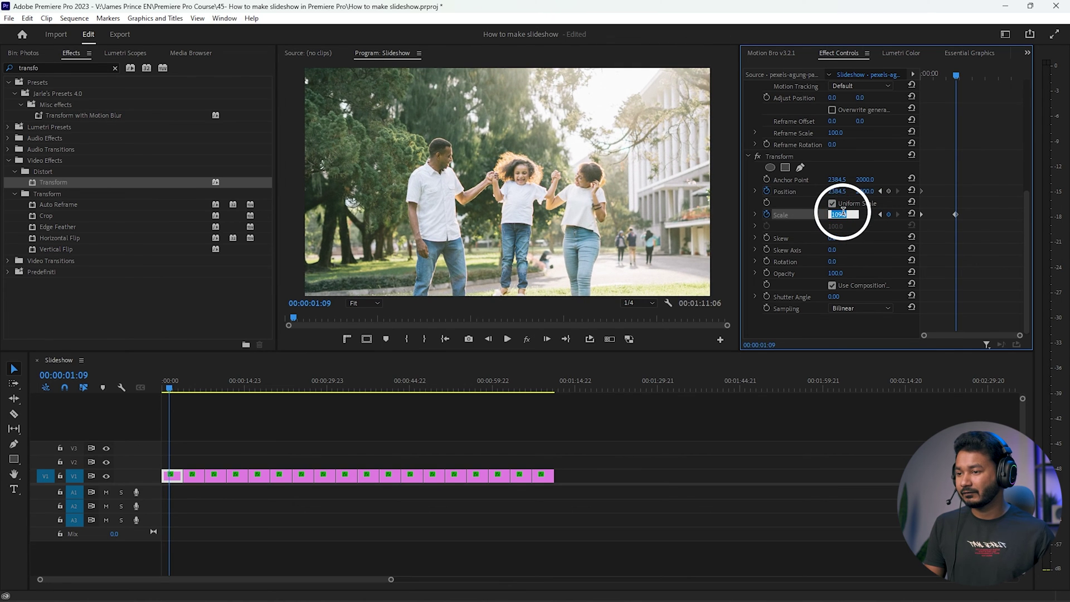
{"action": "type", "text": "115"}
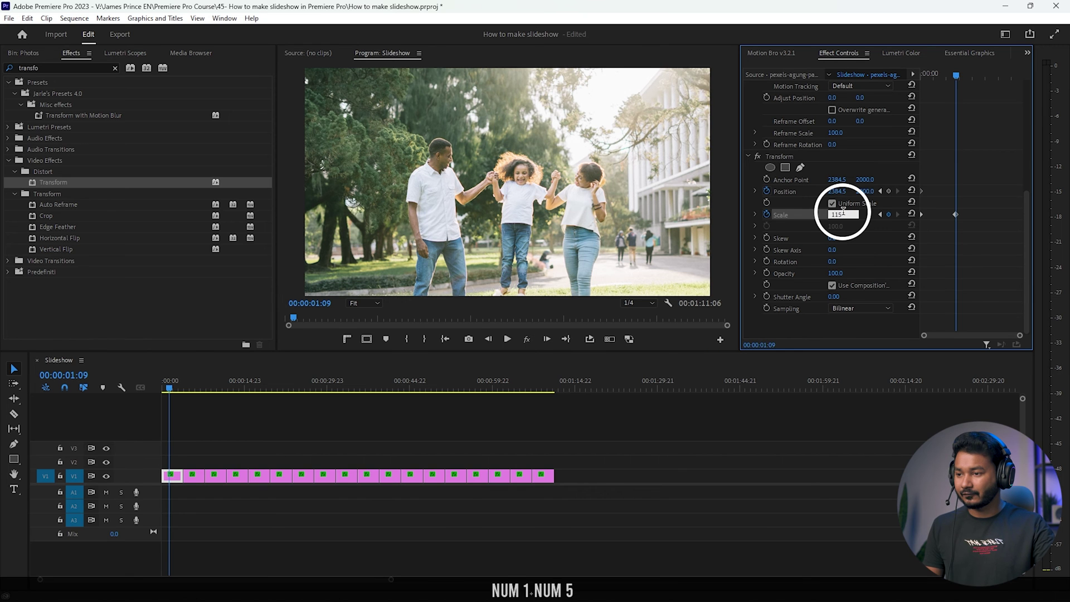
{"action": "key", "text": "Return"}
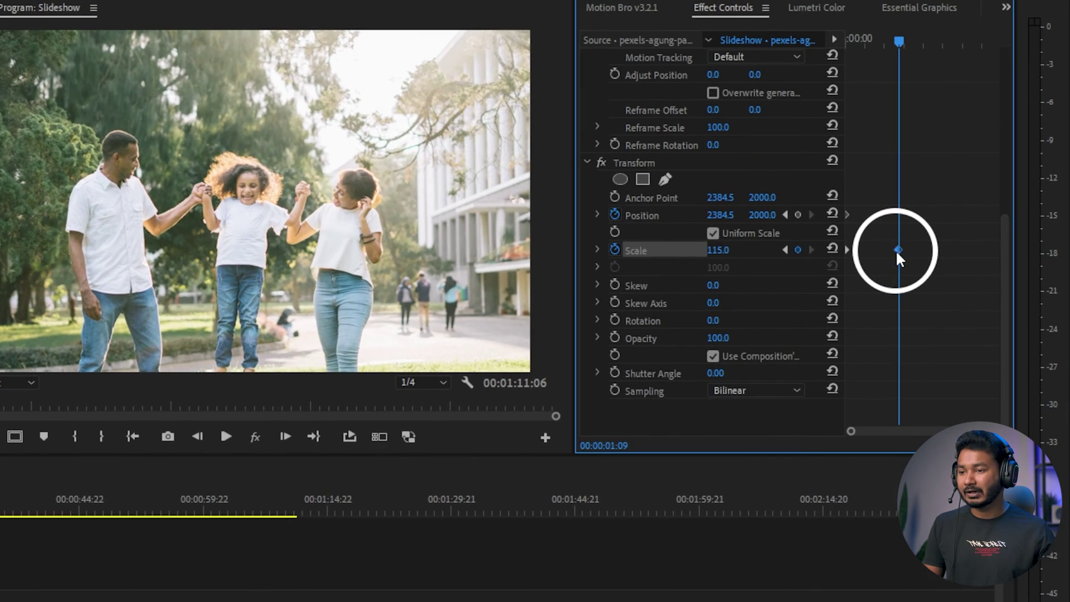
Step: Move the second Scale keyframe to the end of the first photo so the zoom spans the whole clip
{"action": "left_click", "coordinate": [956, 214]}
{"action": "left_click_drag", "start_coordinate": [893, 251], "coordinate": [928, 255]}
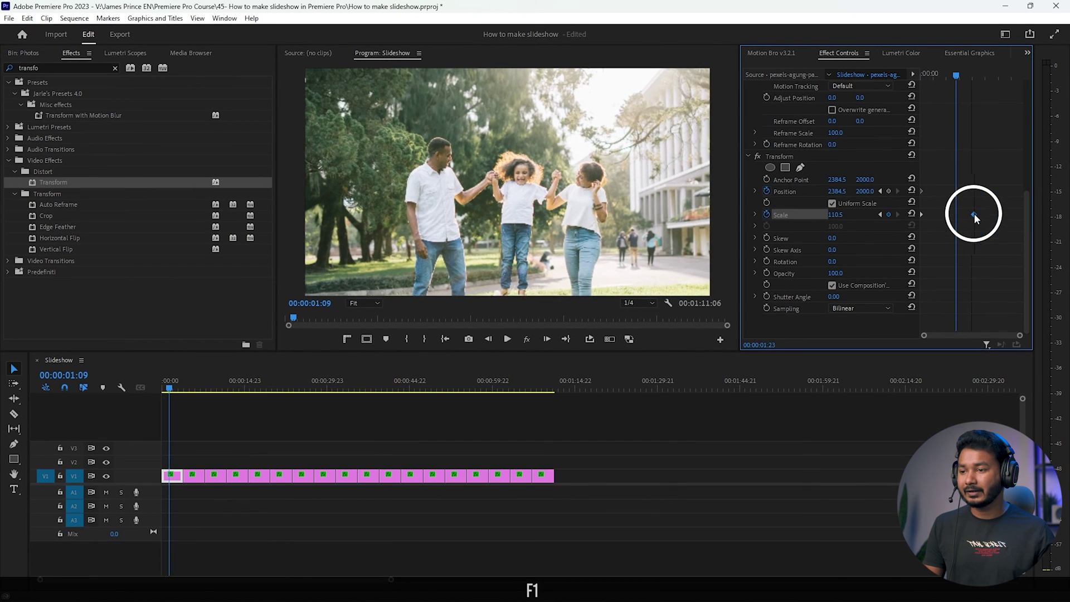
{"action": "left_click_drag", "start_coordinate": [975, 218], "coordinate": [1042, 223]}
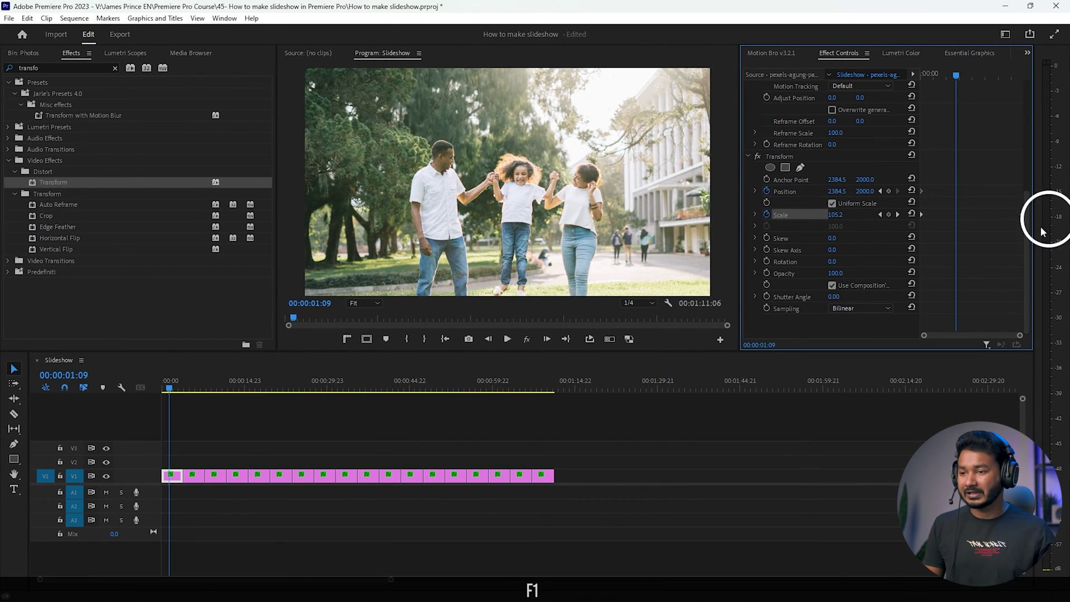
Step: Play part of the first photo to preview its slow zoom
{"action": "left_click", "coordinate": [169, 390]}
{"action": "key", "text": "space"}
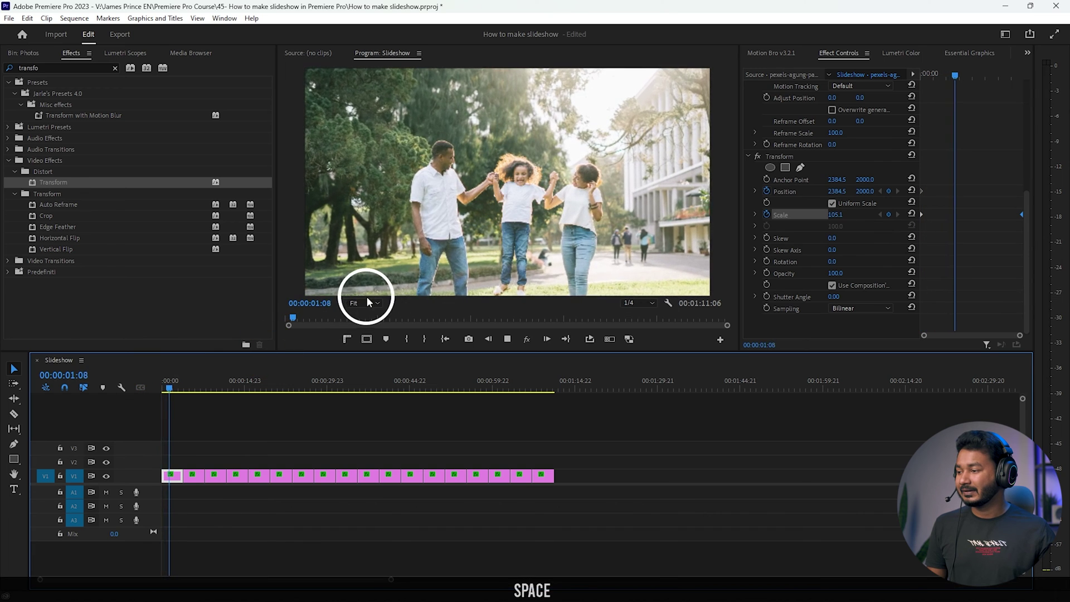
{"action": "key", "text": "space"}
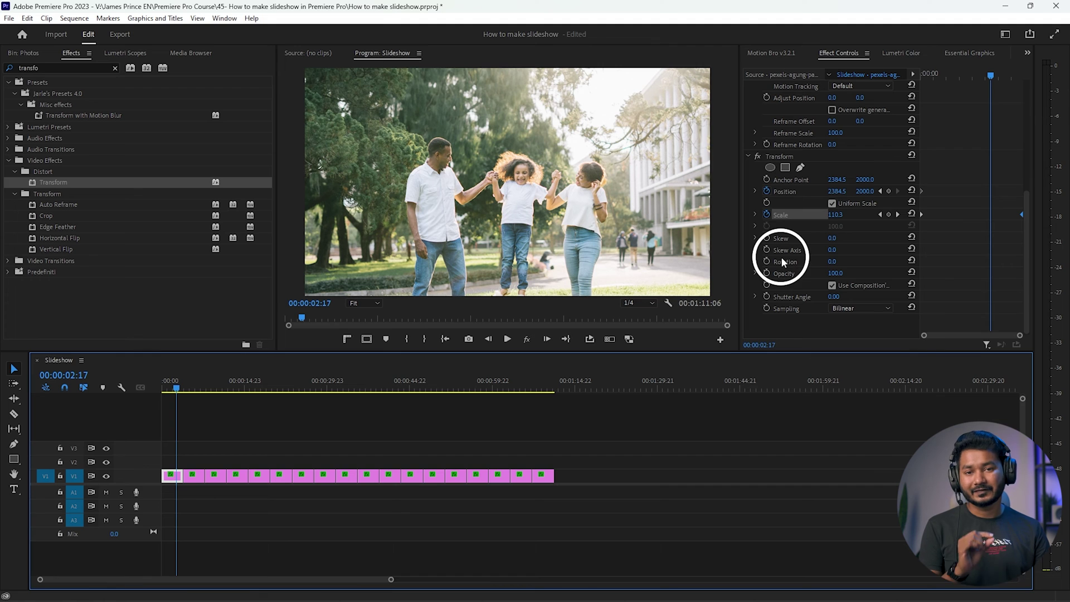
Step: Copy the keyframed Transform effect from the first photo on V1
{"action": "left_click_drag", "start_coordinate": [186, 447], "coordinate": [371, 490]}
{"action": "left_click", "coordinate": [171, 483]}
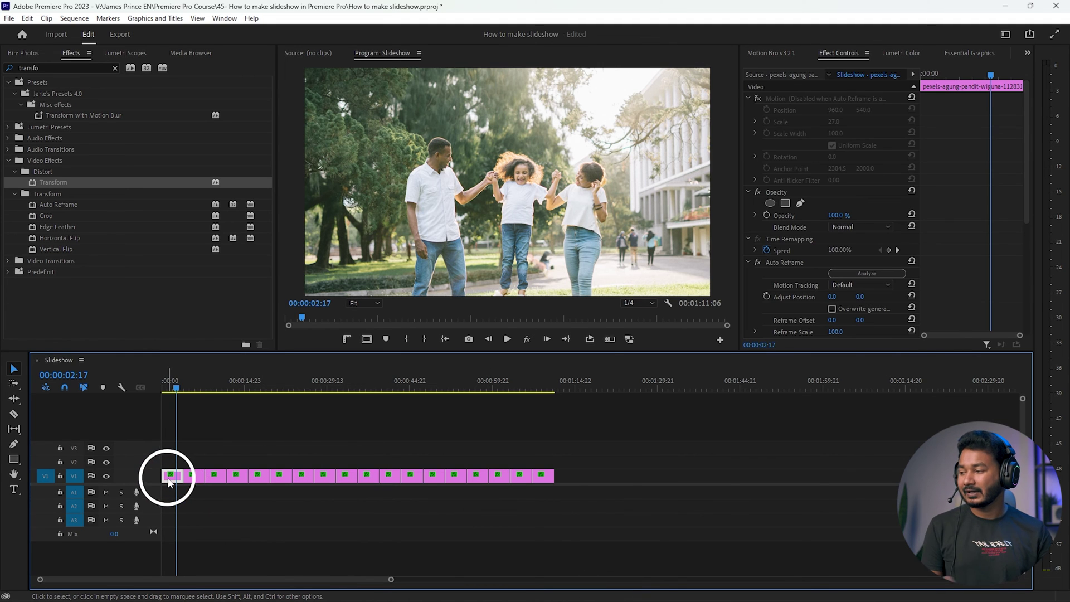
{"action": "scroll", "coordinate": [969, 177], "scroll_direction": "down", "scroll_amount": 3}
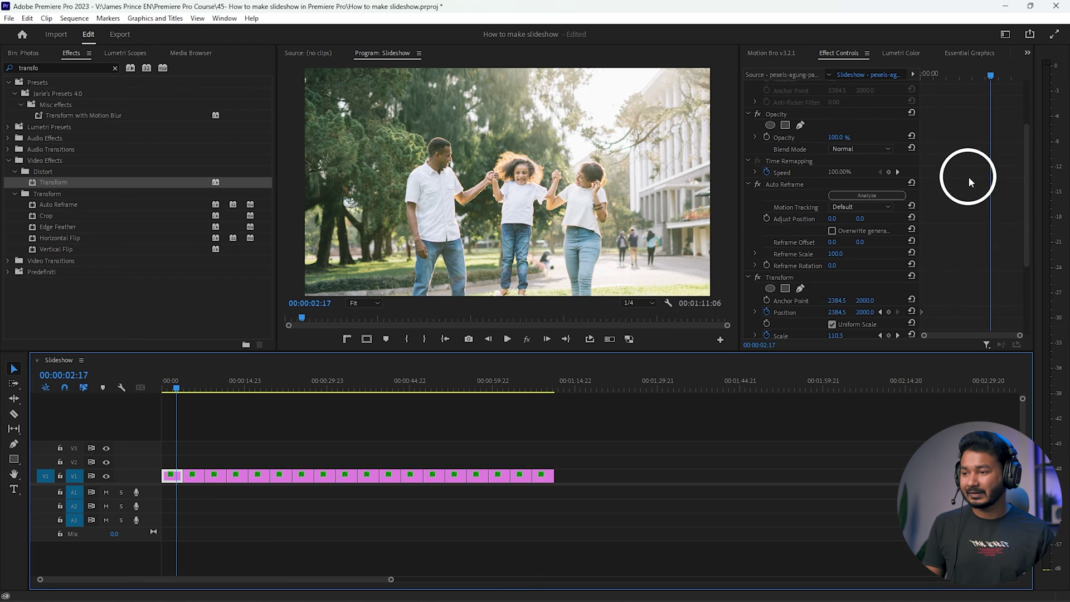
{"action": "left_click", "coordinate": [787, 278]}
{"action": "right_click", "coordinate": [787, 277]}
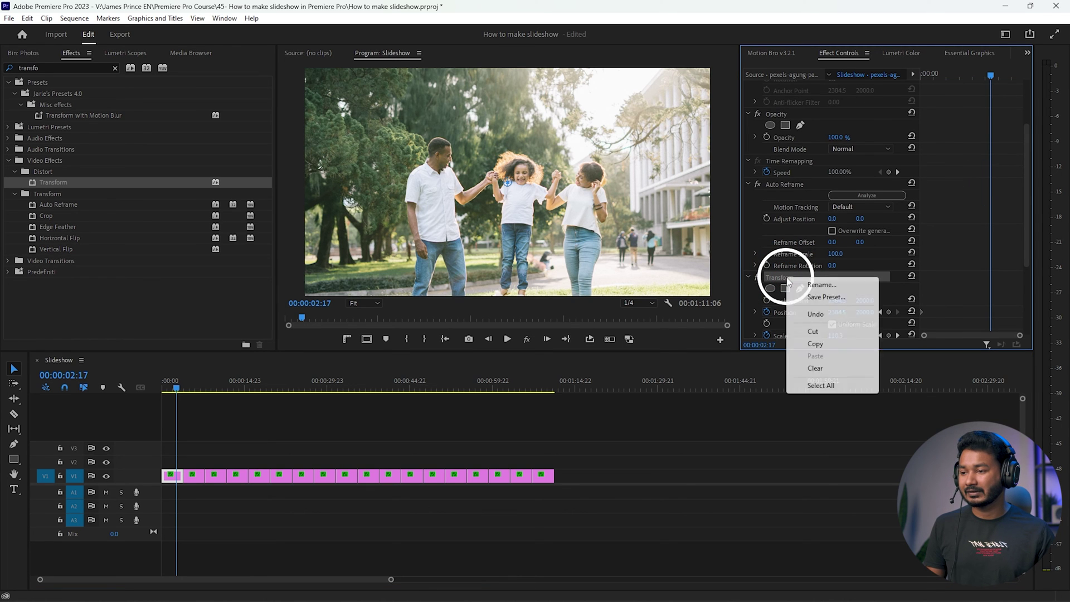
{"action": "left_click", "coordinate": [816, 344]}
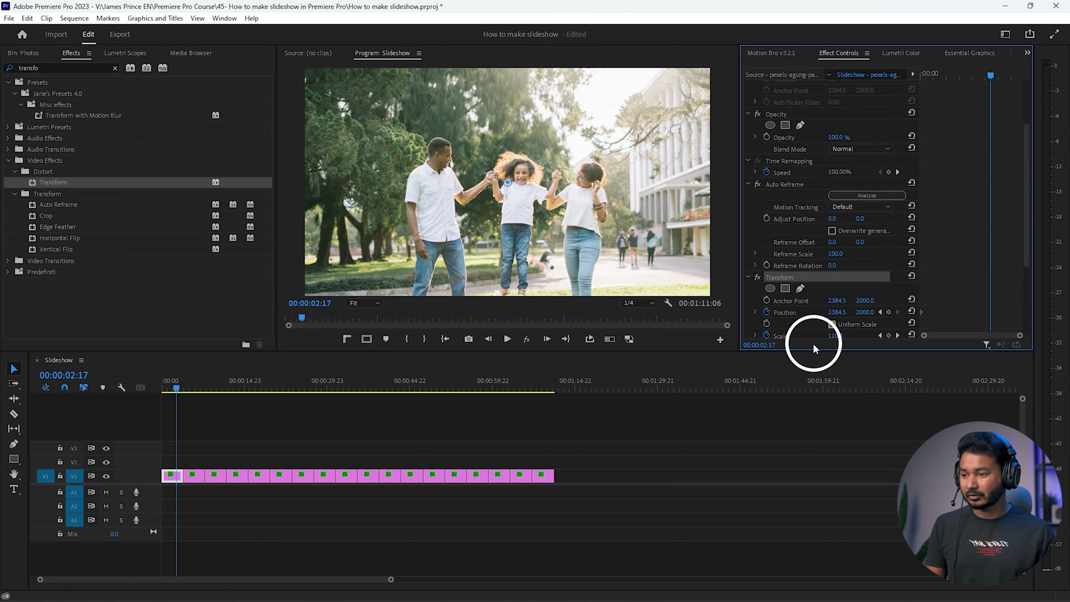
Step: Paste the copied Transform effect onto all the remaining photos on V1 and play the sequence to preview the zooms
{"action": "left_click_drag", "start_coordinate": [195, 454], "coordinate": [559, 481]}
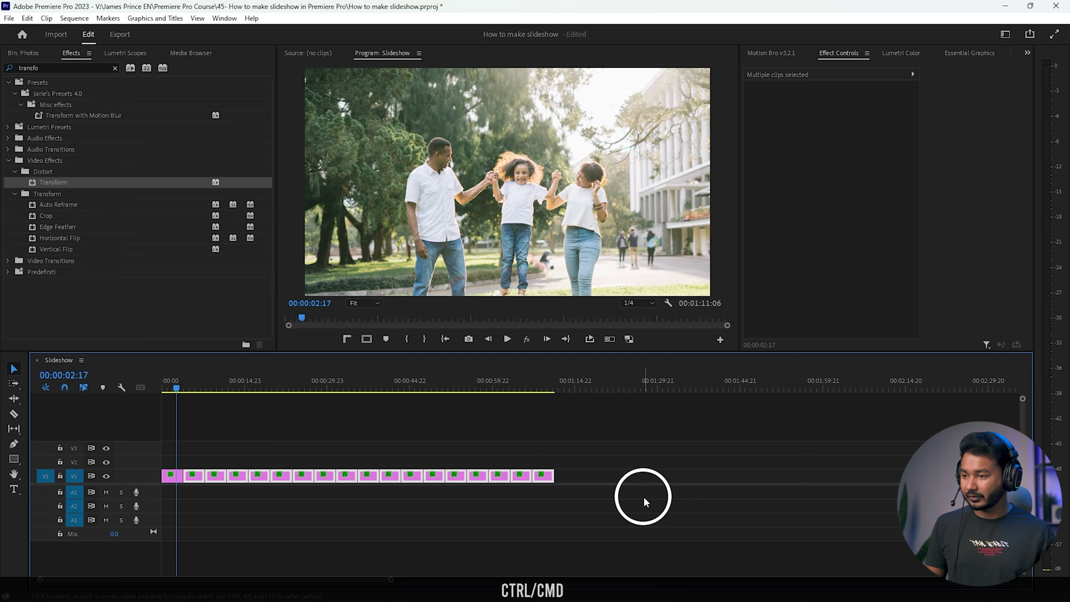
{"action": "key", "text": "ctrl+v"}
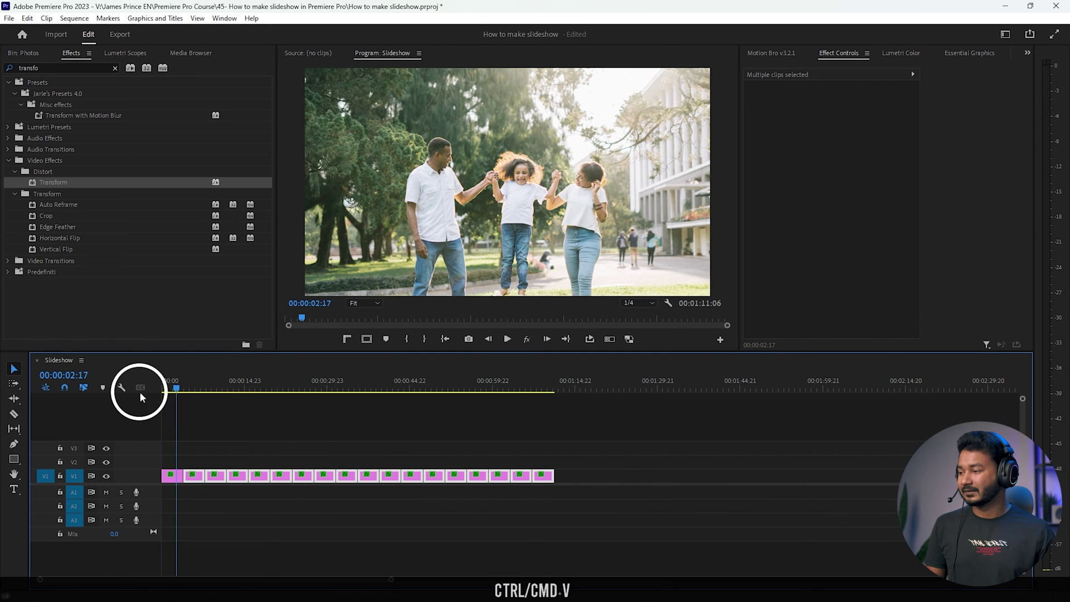
{"action": "key", "text": "space"}
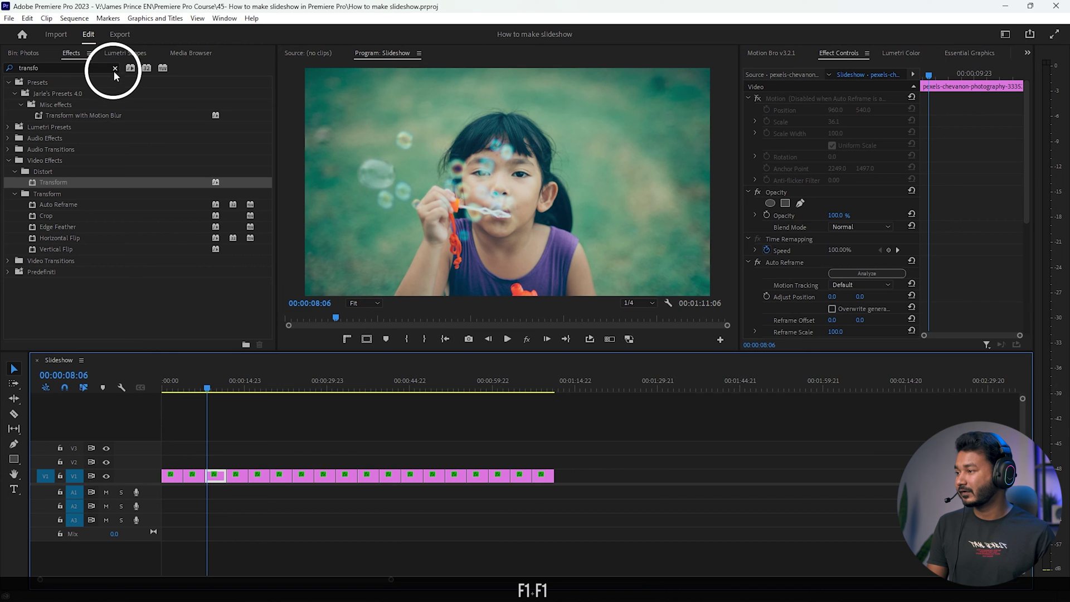
Step: Clear the effects search and set Cross Dissolve, from the Dissolve video transitions, as the default transition
{"action": "left_click", "coordinate": [114, 68]}
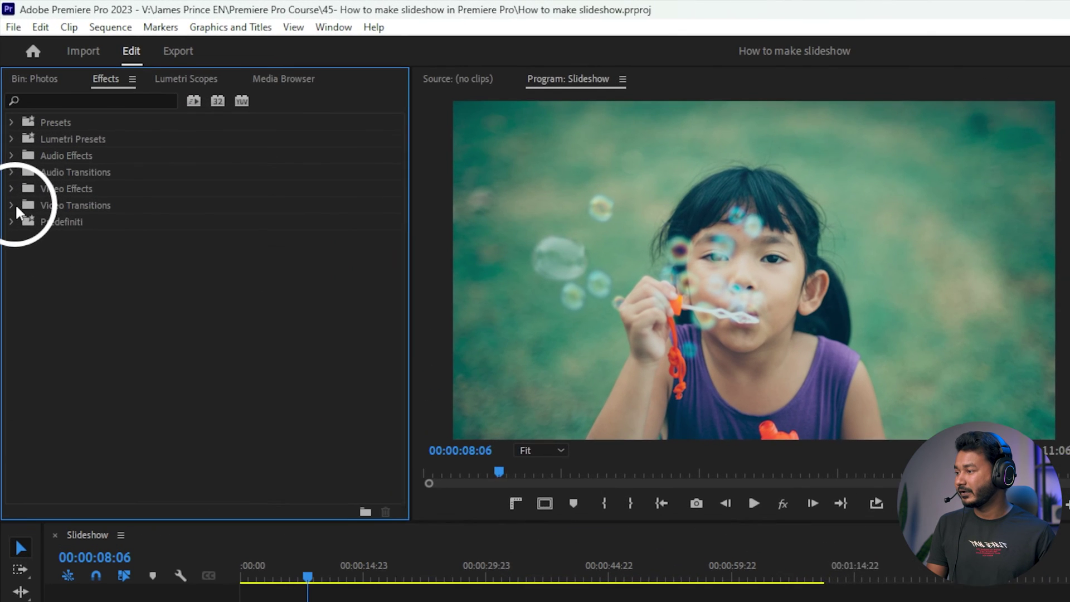
{"action": "left_click", "coordinate": [7, 137]}
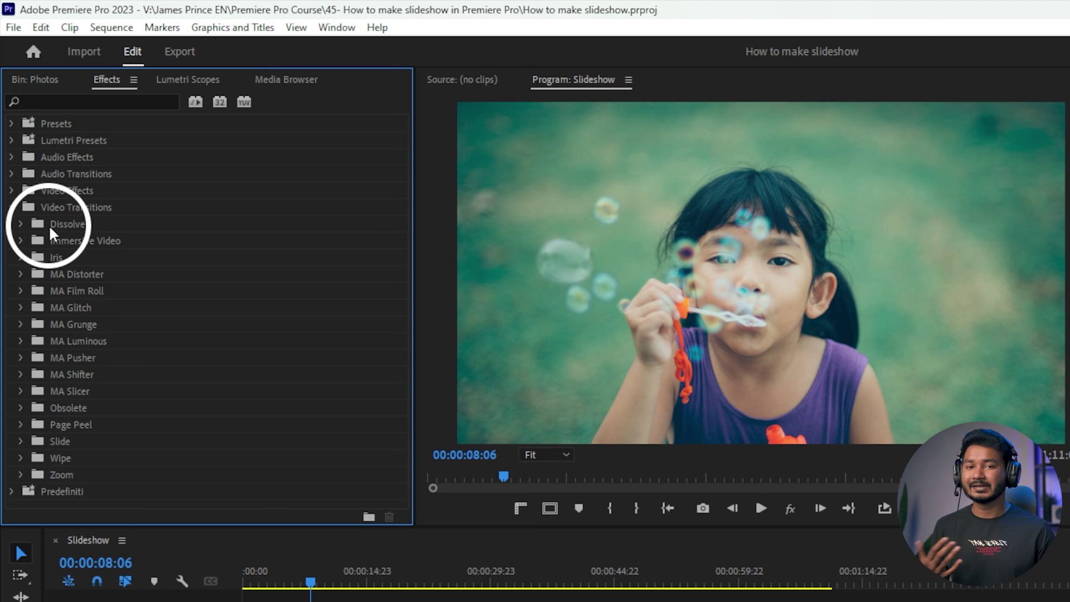
{"action": "left_click", "coordinate": [21, 224]}
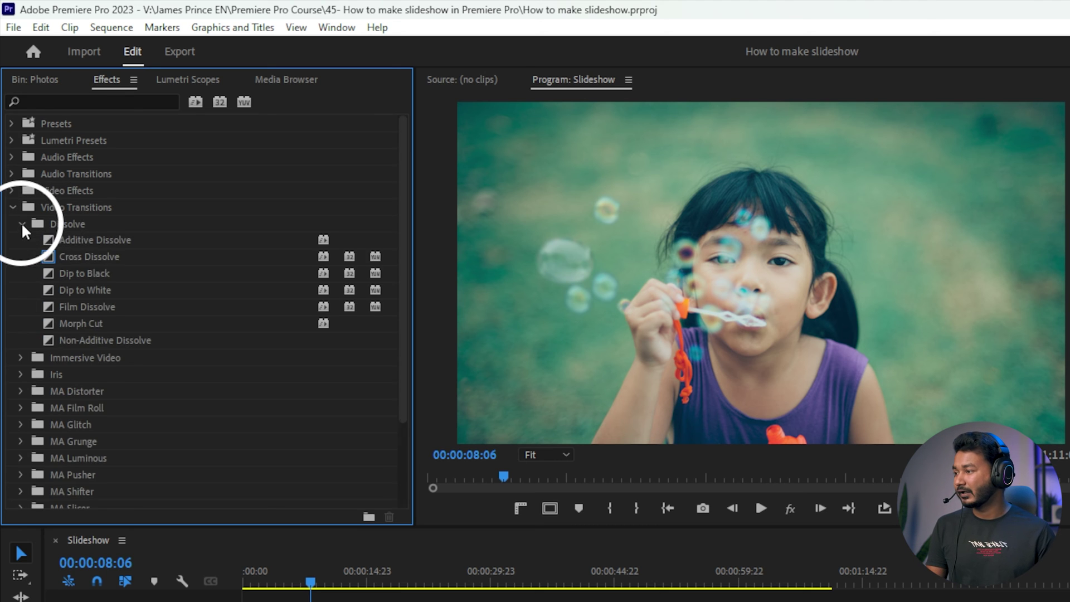
{"action": "right_click", "coordinate": [49, 247]}
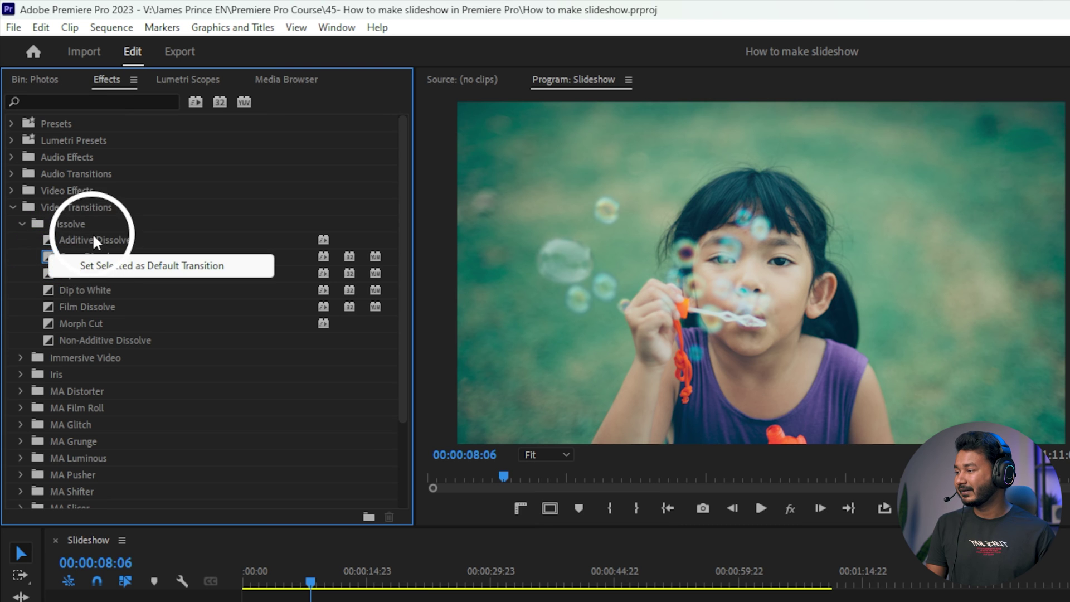
{"action": "left_click", "coordinate": [81, 258]}
{"action": "right_click", "coordinate": [79, 256]}
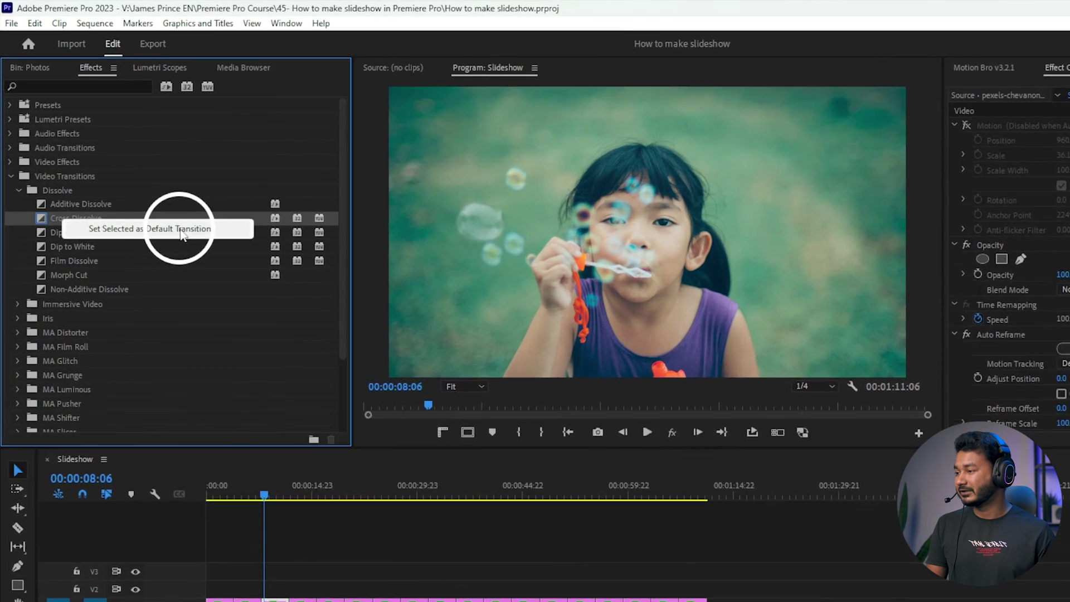
{"action": "left_click", "coordinate": [157, 180]}
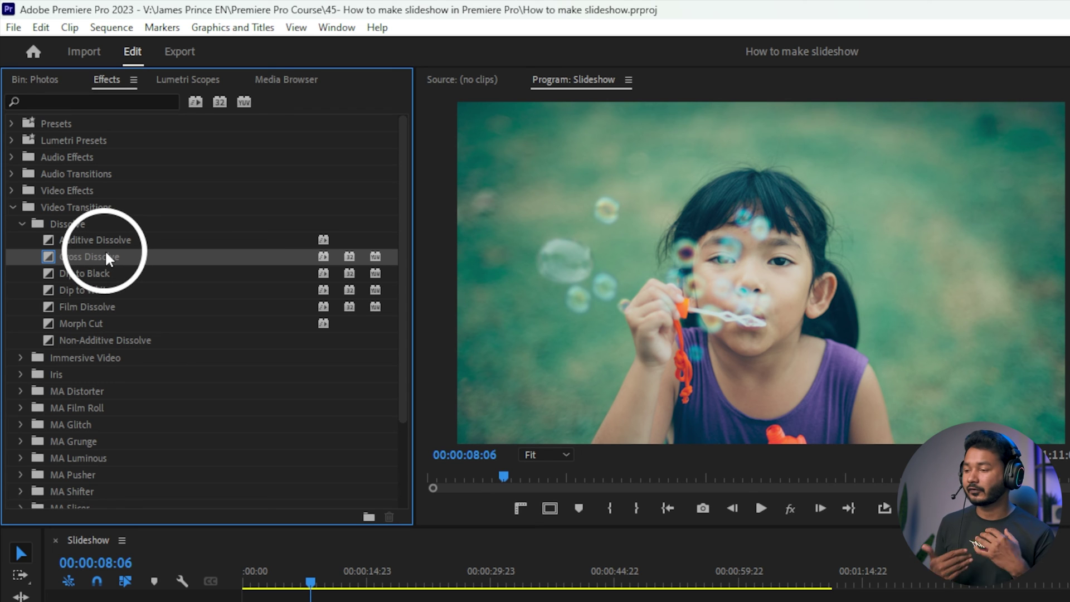
Step: Apply the default Cross Dissolve transition to all the photos on V1 at once
{"action": "left_click_drag", "start_coordinate": [639, 453], "coordinate": [146, 486]}
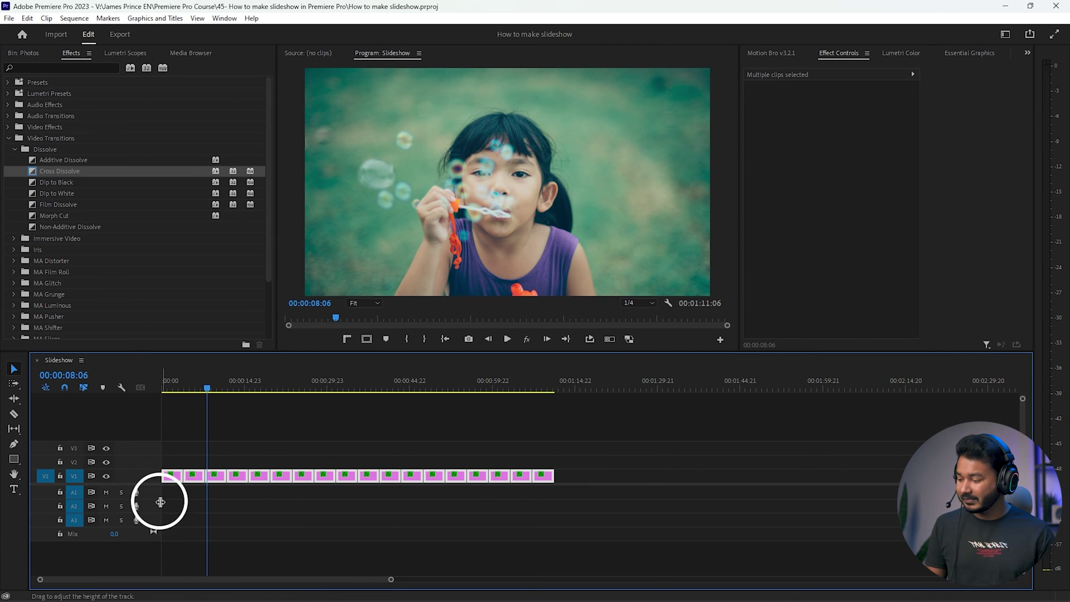
{"action": "key", "text": "shift+d"}
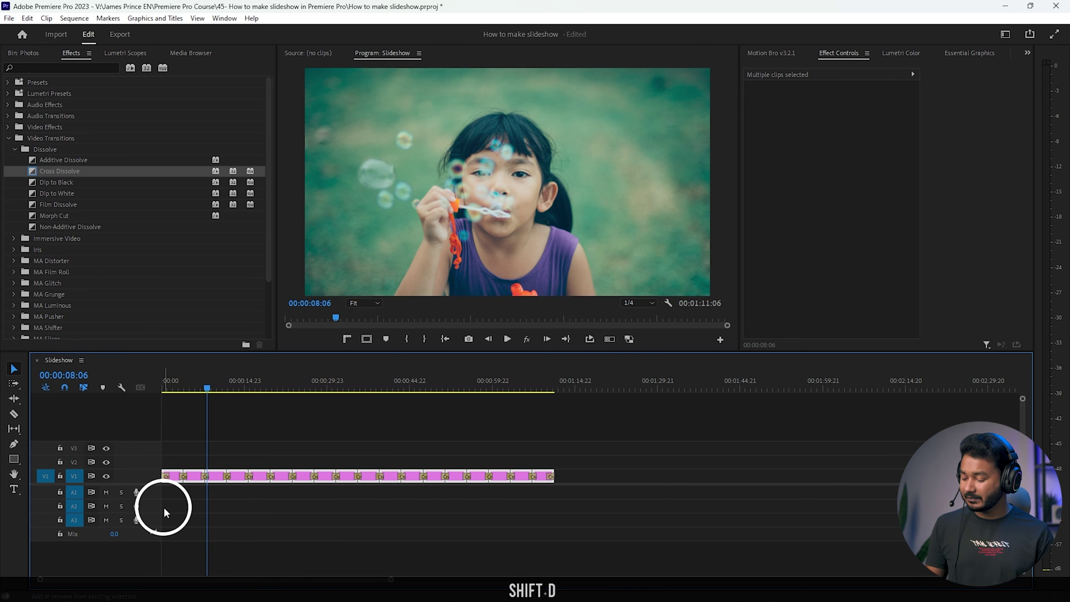
Step: Play the slideshow from 00:00:00:00 to preview the dissolves between the photos
{"action": "scroll", "coordinate": [272, 456], "scroll_direction": "up", "scroll_amount": 3}
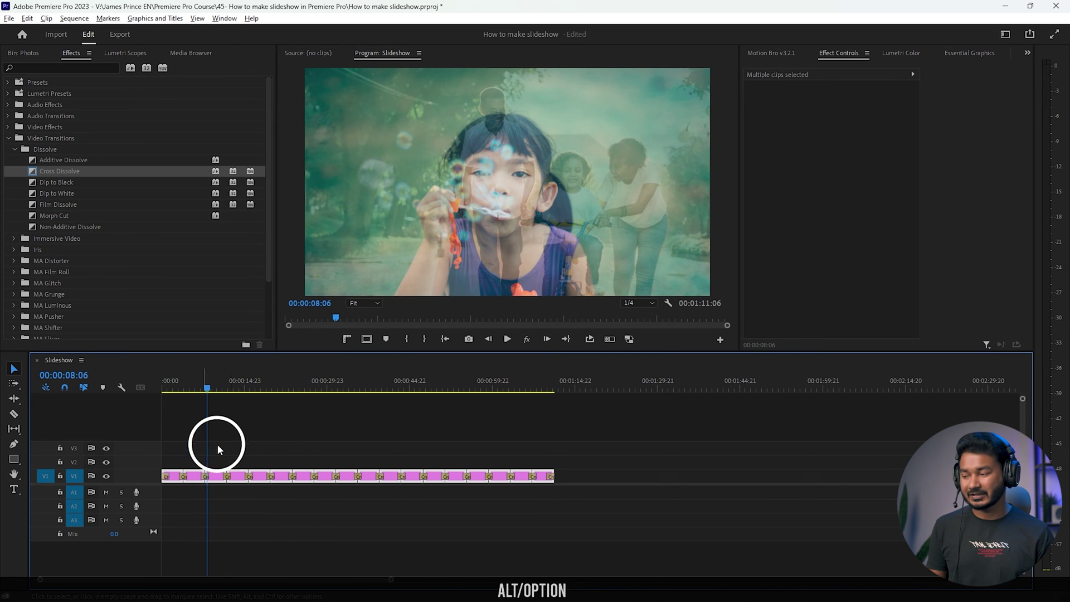
{"action": "scroll", "coordinate": [272, 455], "scroll_direction": "down", "scroll_amount": 3}
{"action": "left_click_drag", "start_coordinate": [214, 384], "coordinate": [95, 390]}
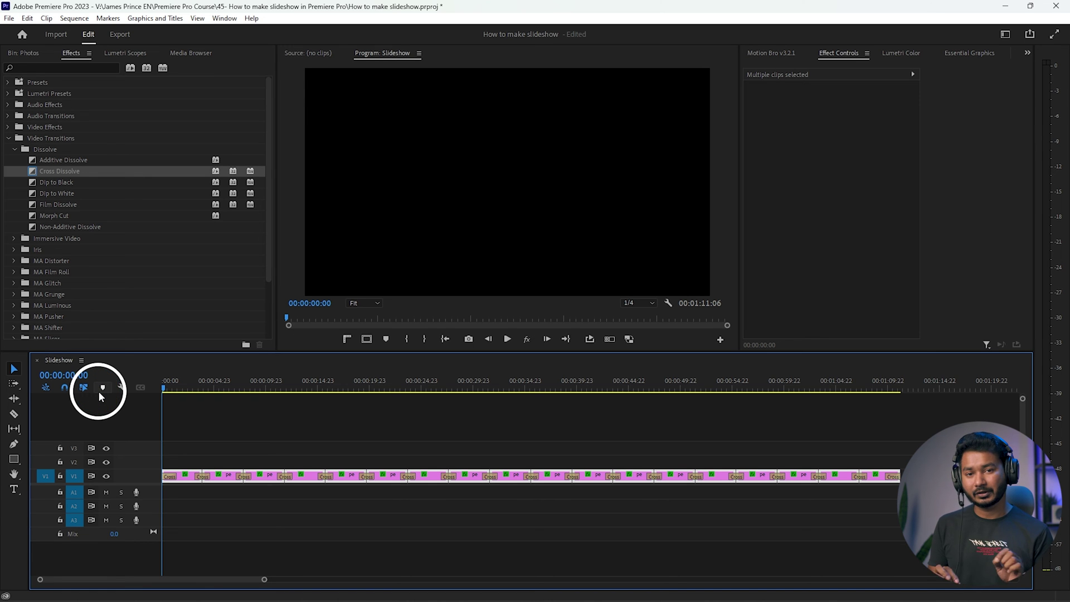
{"action": "key", "text": "space"}
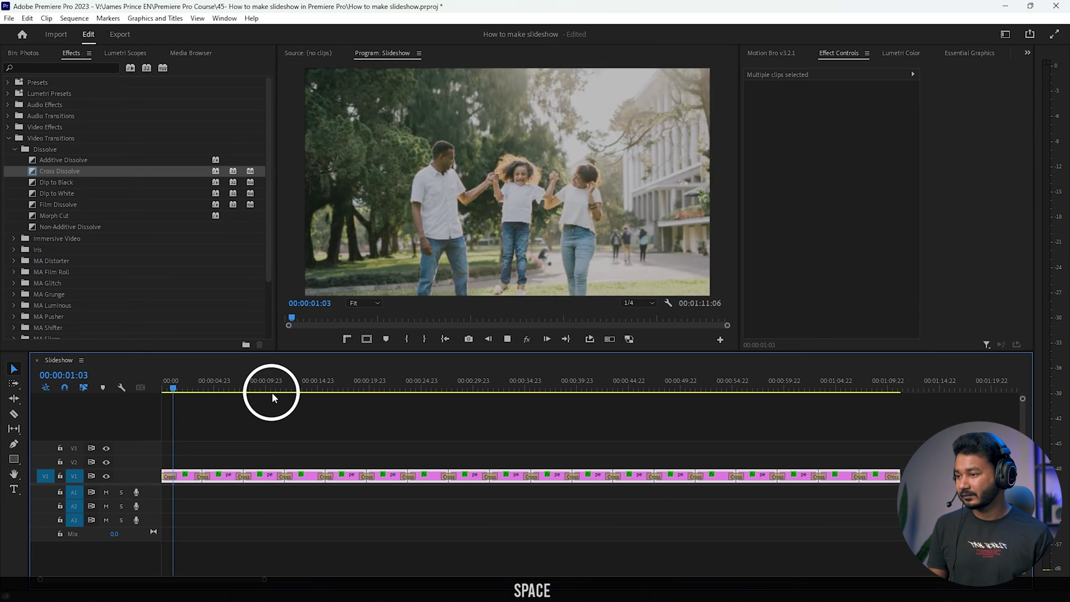